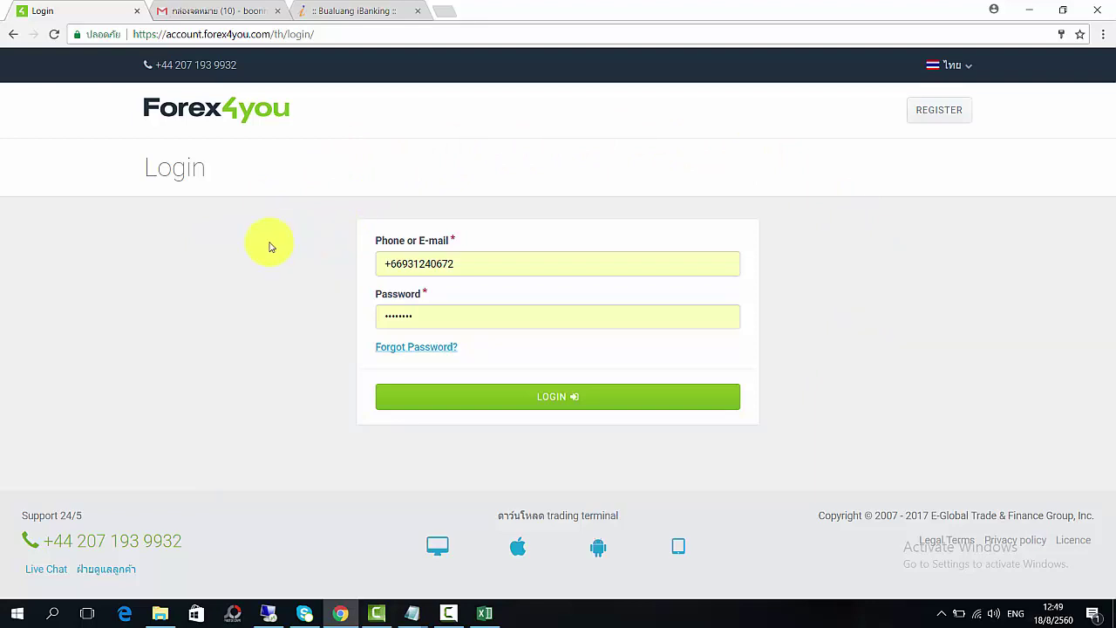
- Log in, expand the trader account list, and switch to the MetaTrader 4 terminal showing EURUSD H1
click(561, 408)
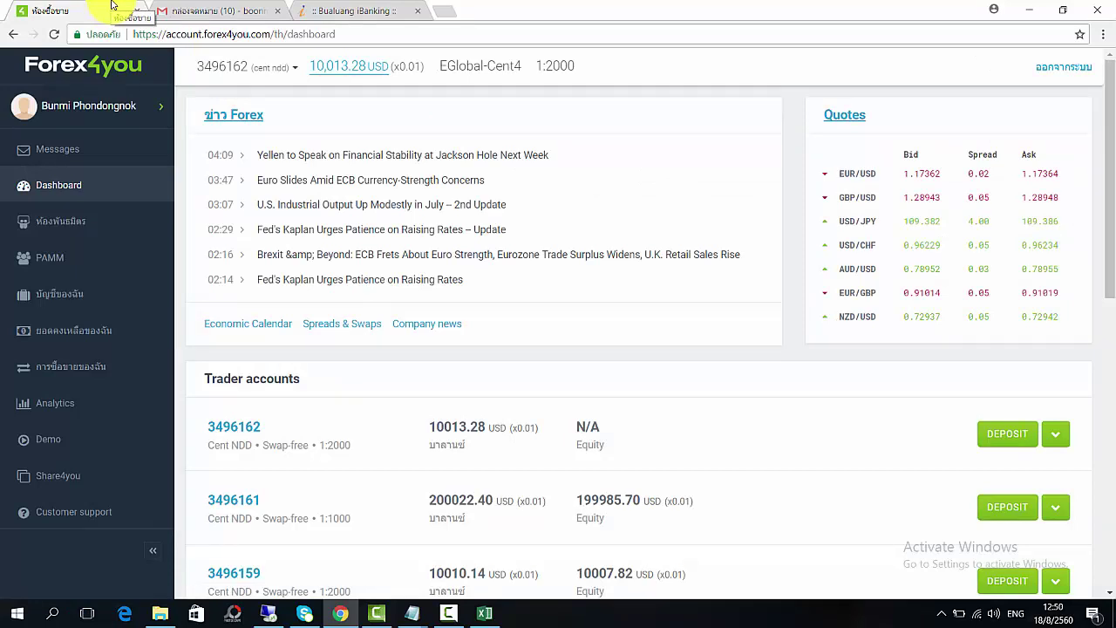
click(270, 70)
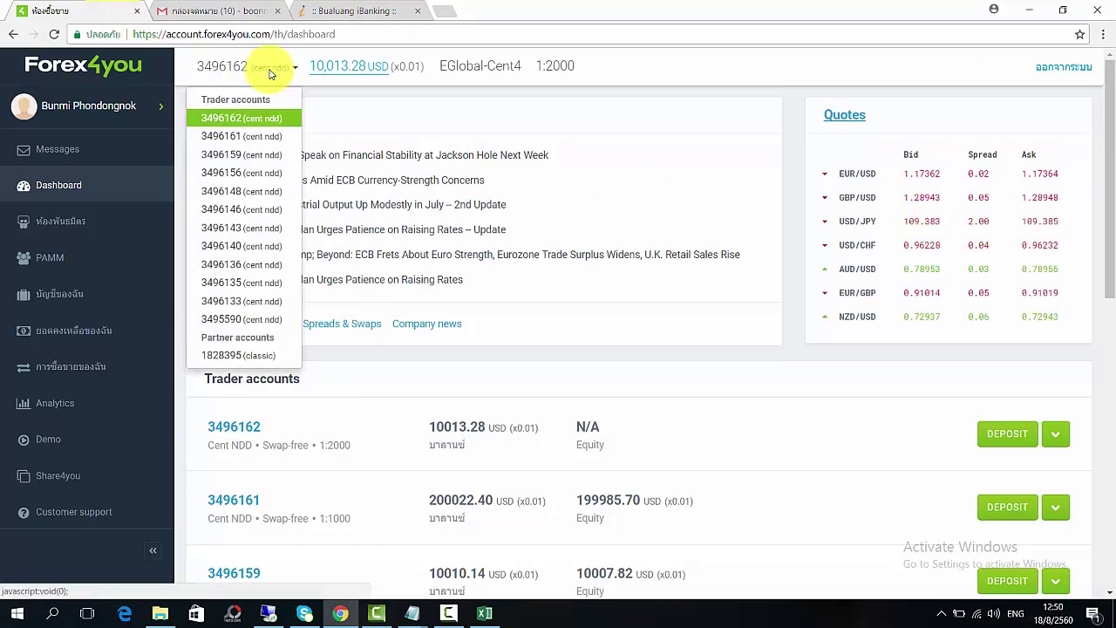
click(267, 614)
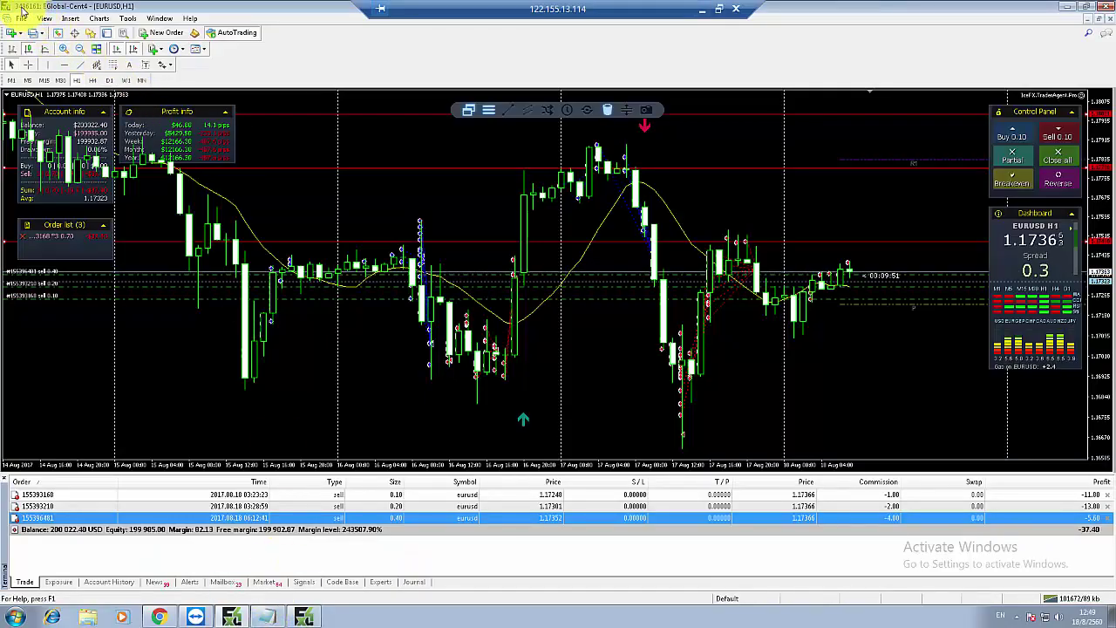
- Minimise the remote MetaTrader 4 terminal to get back to the Forex4you trader account list
click(702, 13)
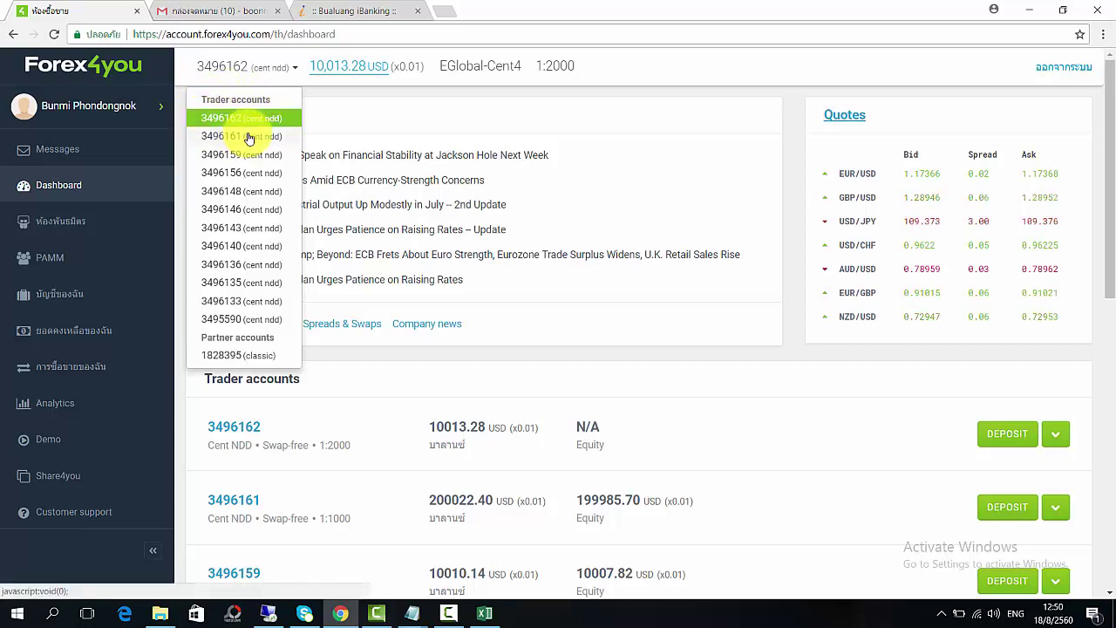
click(253, 288)
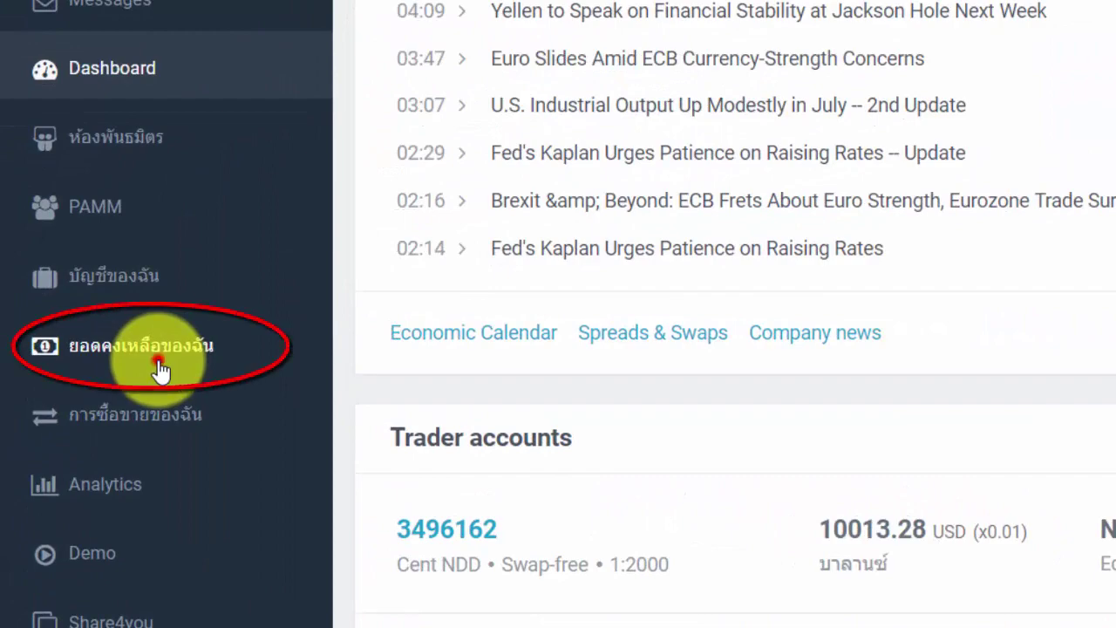
click(160, 366)
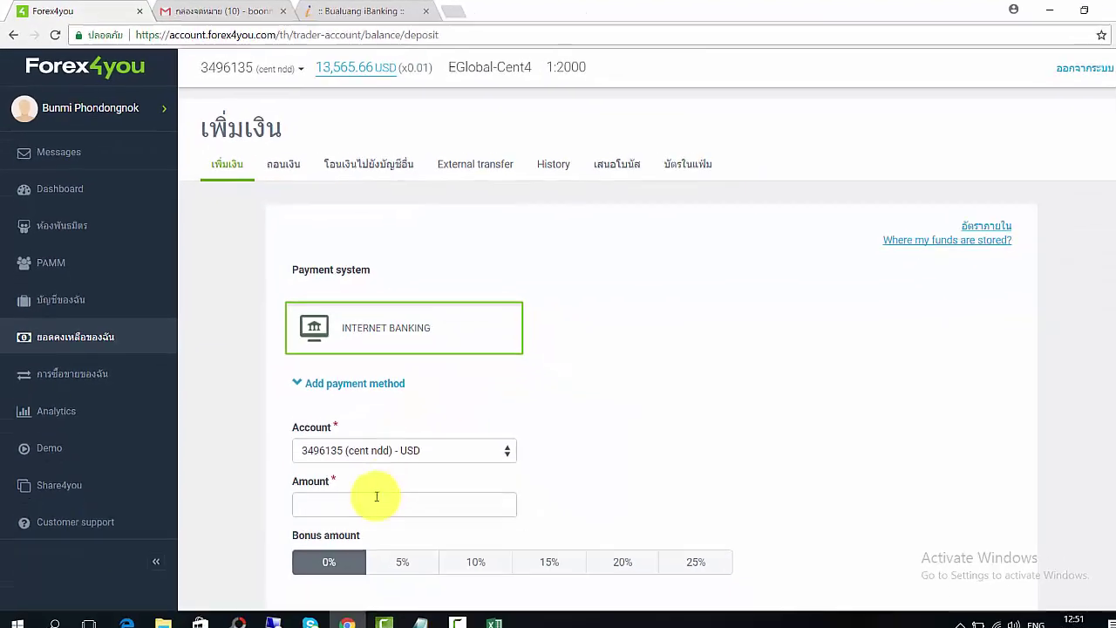
- Enter 300 as the deposit amount, keep the bonus at 0%, and scroll toward the DEPOSIT button
click(369, 504)
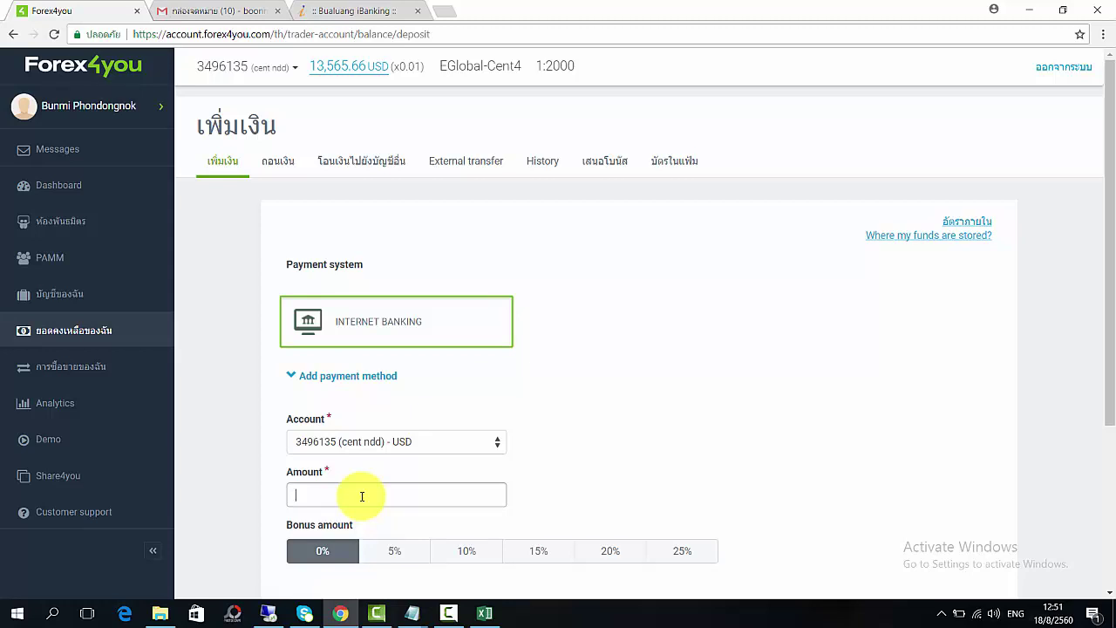
text(300)
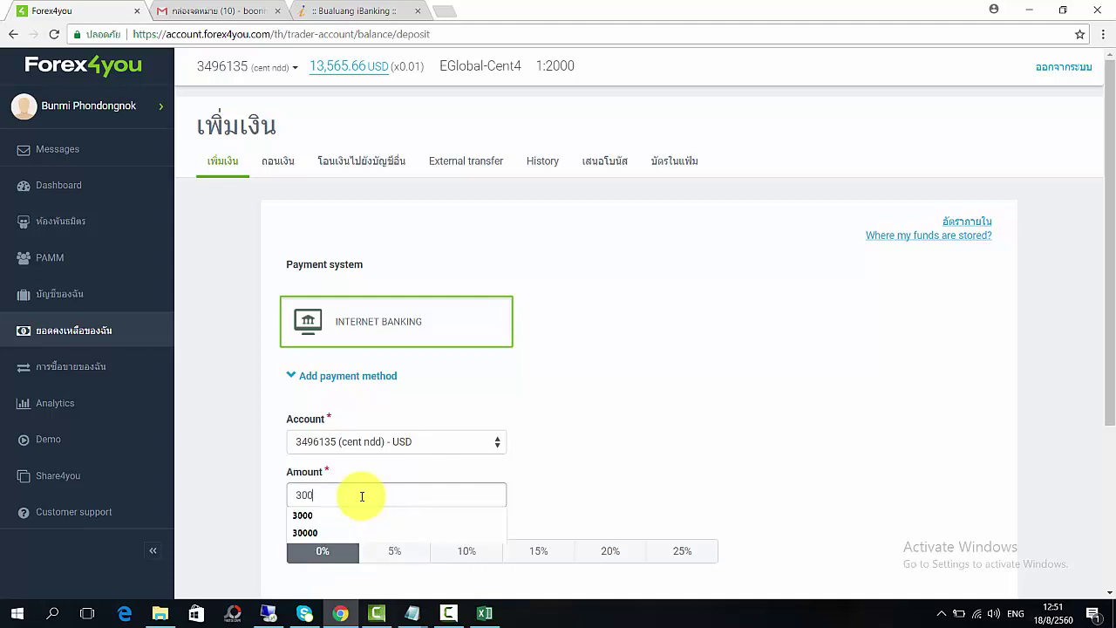
click(231, 357)
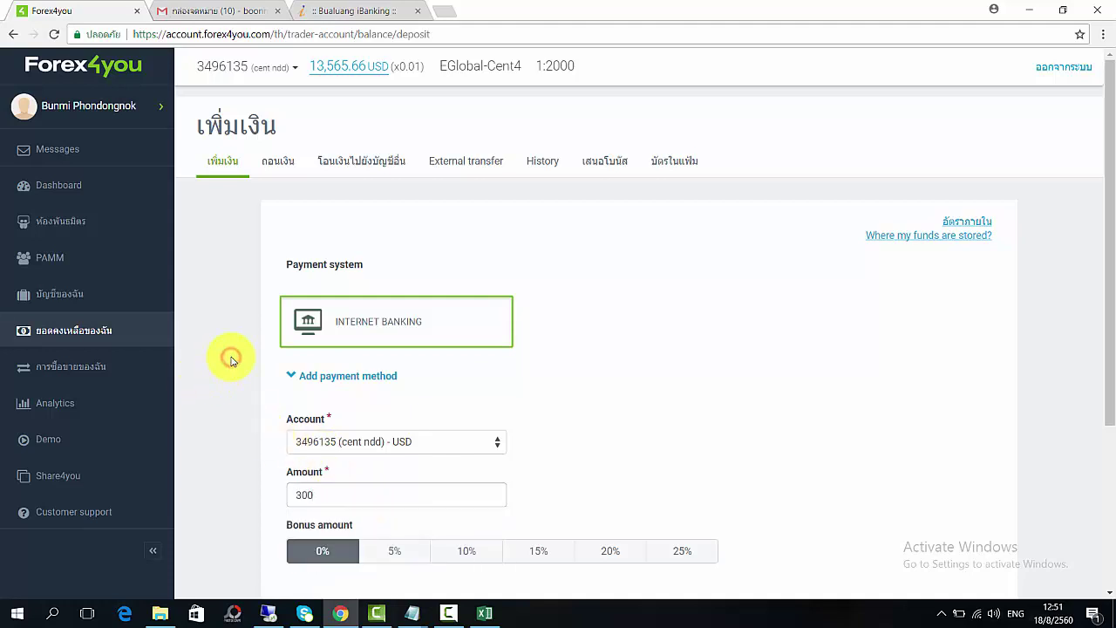
scroll(803, 384, down, 2)
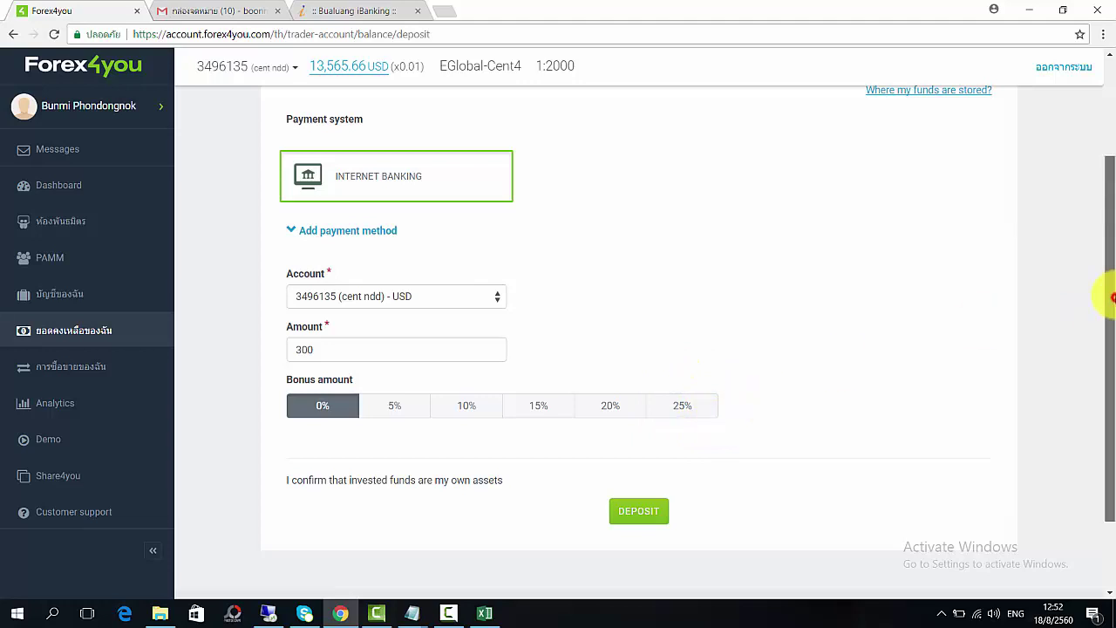
mouse_move(1111, 294)
mouse_down()
mouse_move(1111, 217)
mouse_move(1112, 278)
mouse_up()
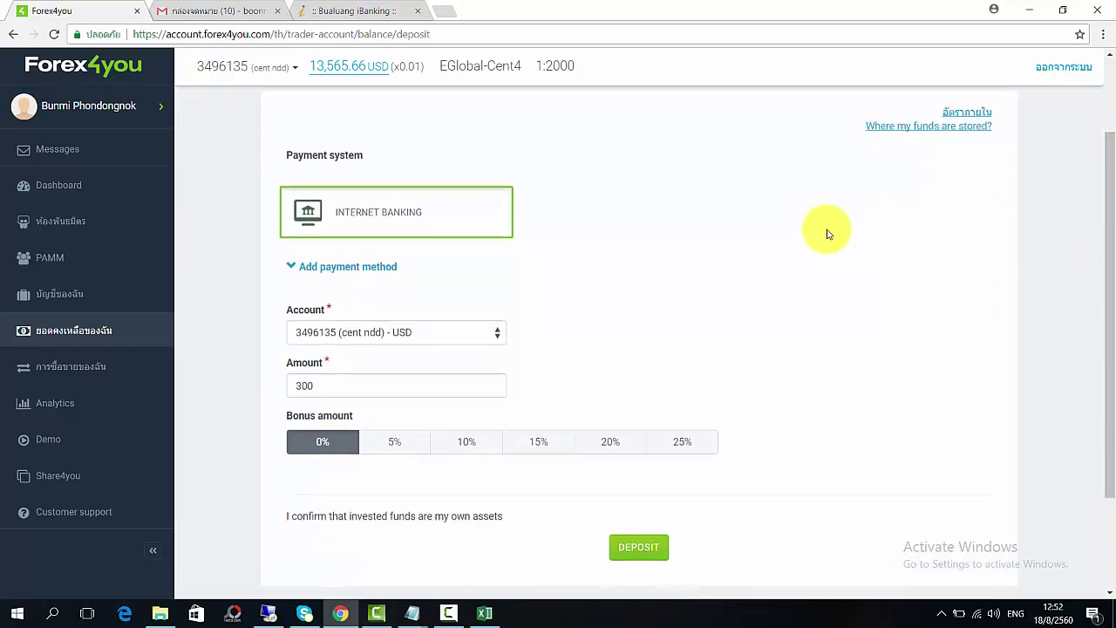
scroll(1099, 232, up, 1)
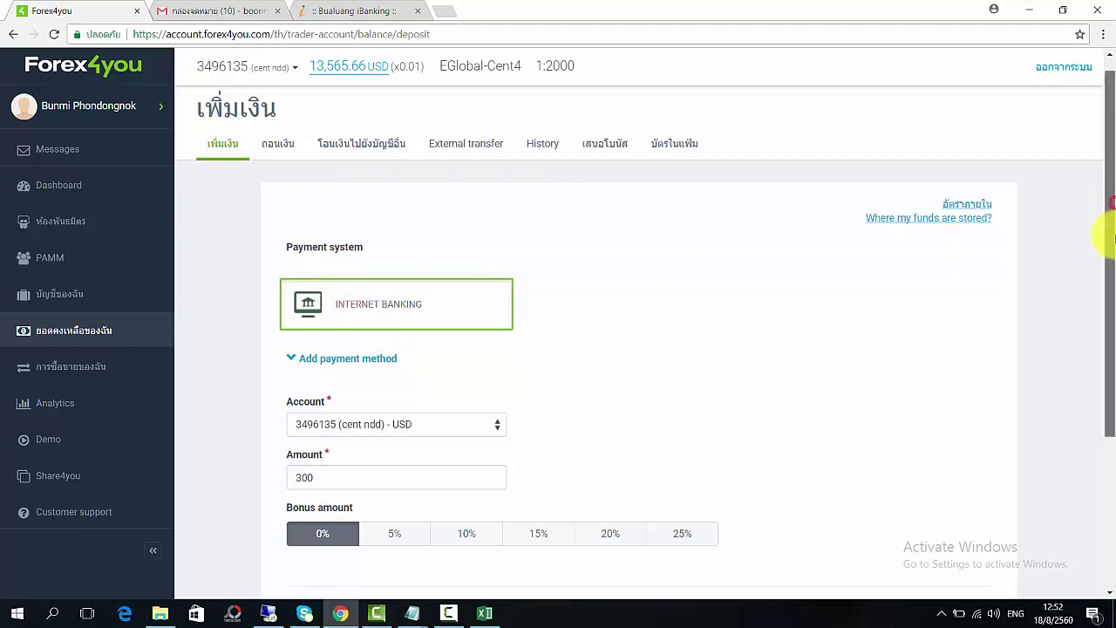
drag(1110, 237, 946, 376)
scroll(1104, 312, down, 1)
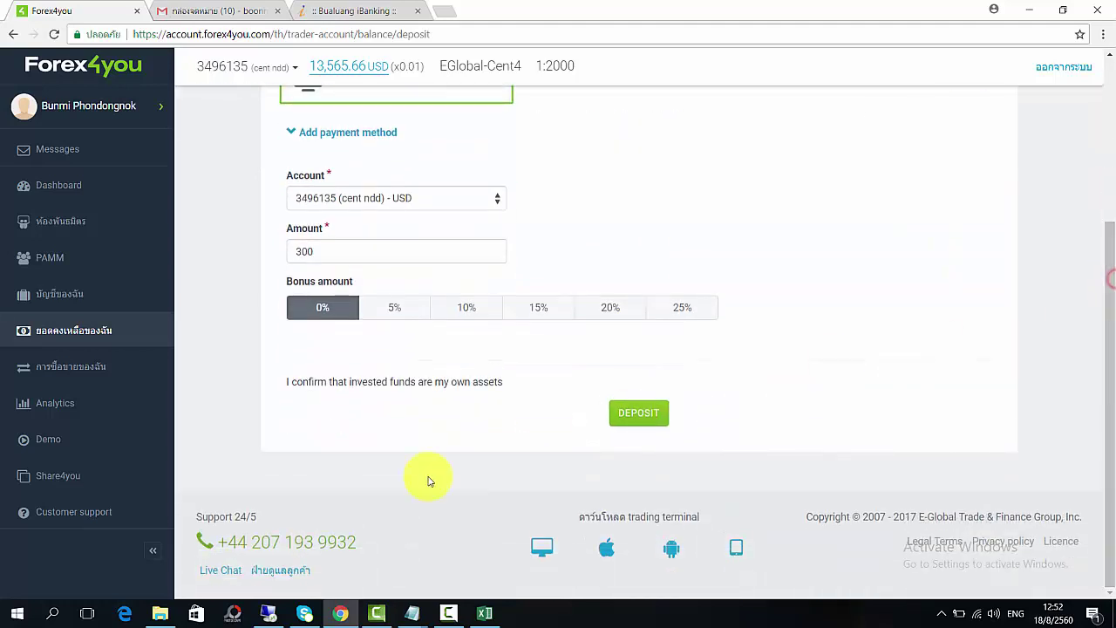
click(220, 572)
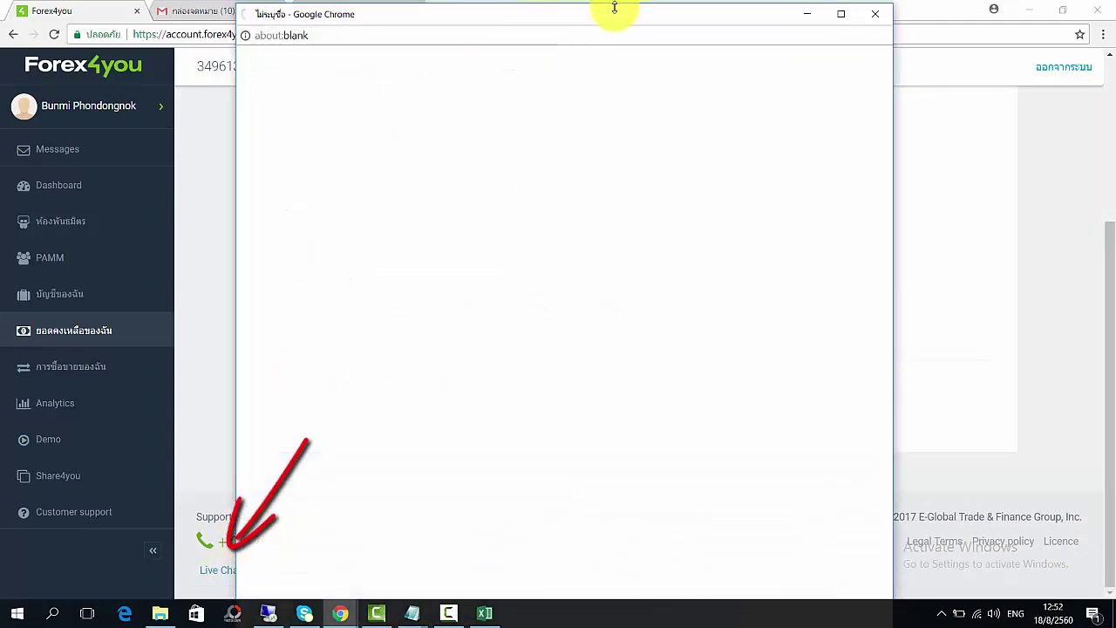
drag(615, 7, 615, 105)
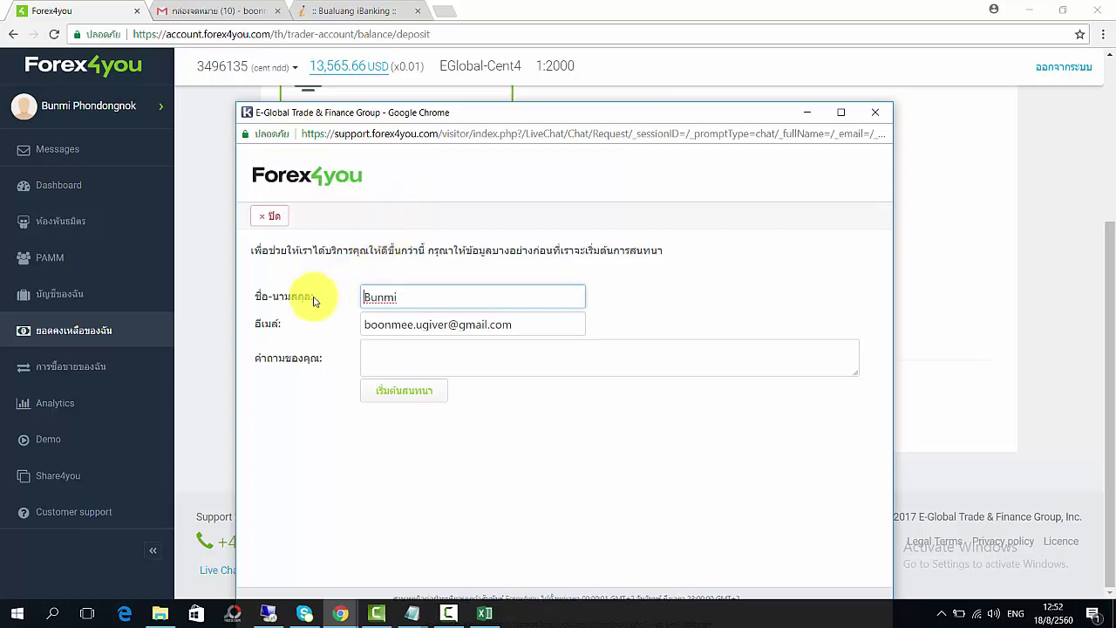
click(424, 295)
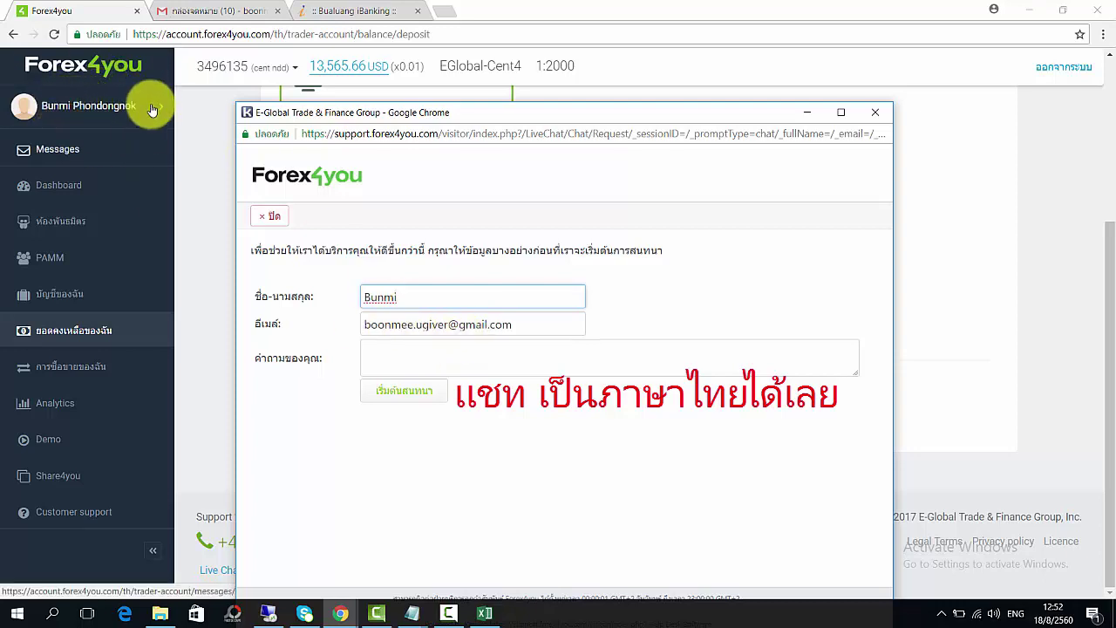
click(444, 362)
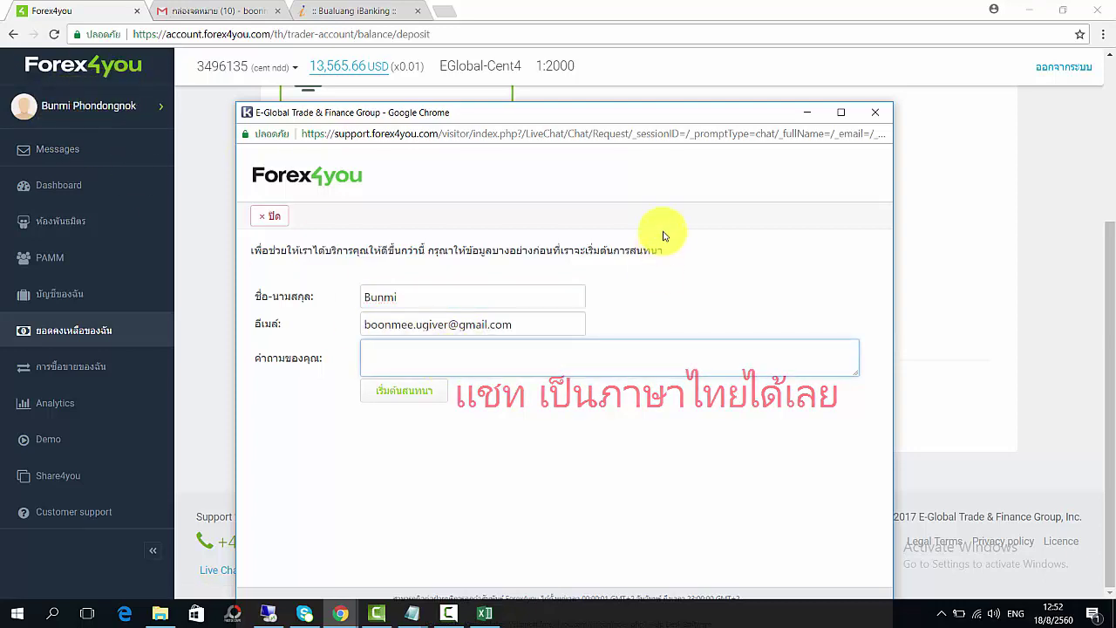
click(884, 114)
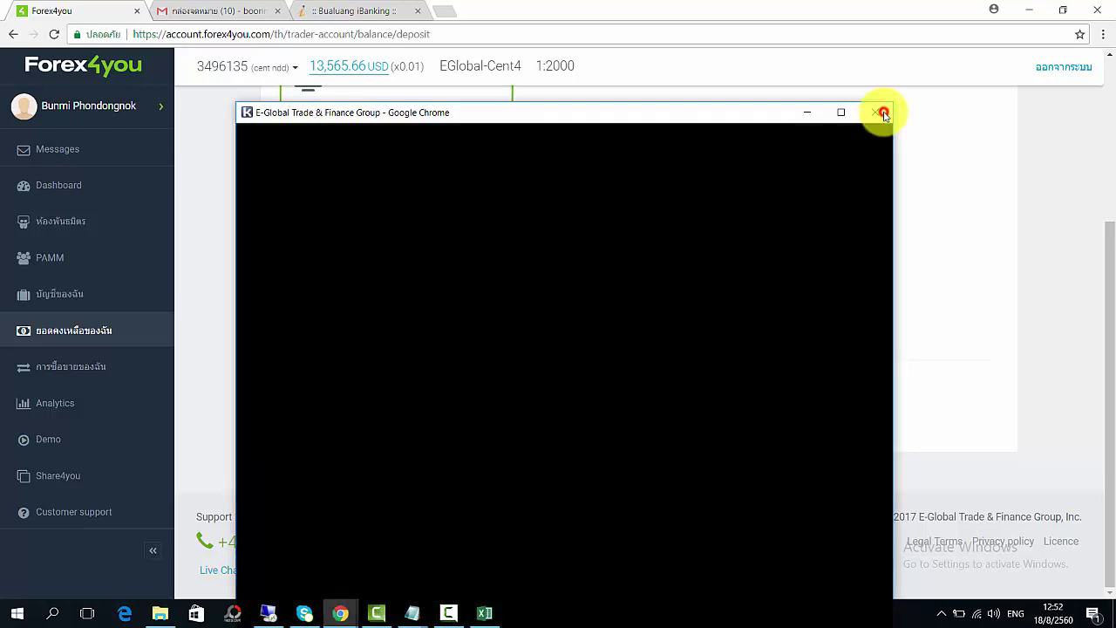
scroll(1106, 321, up, 3)
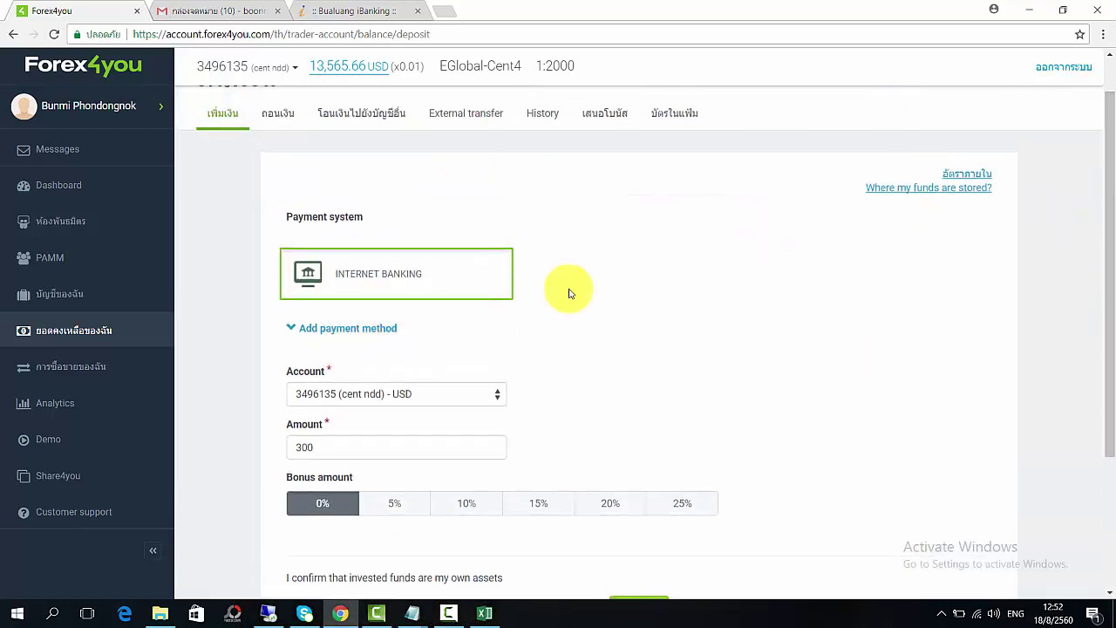
- Scroll down the form and submit the 300 Internet Banking deposit with a 0% bonus
drag(1109, 192, 1084, 186)
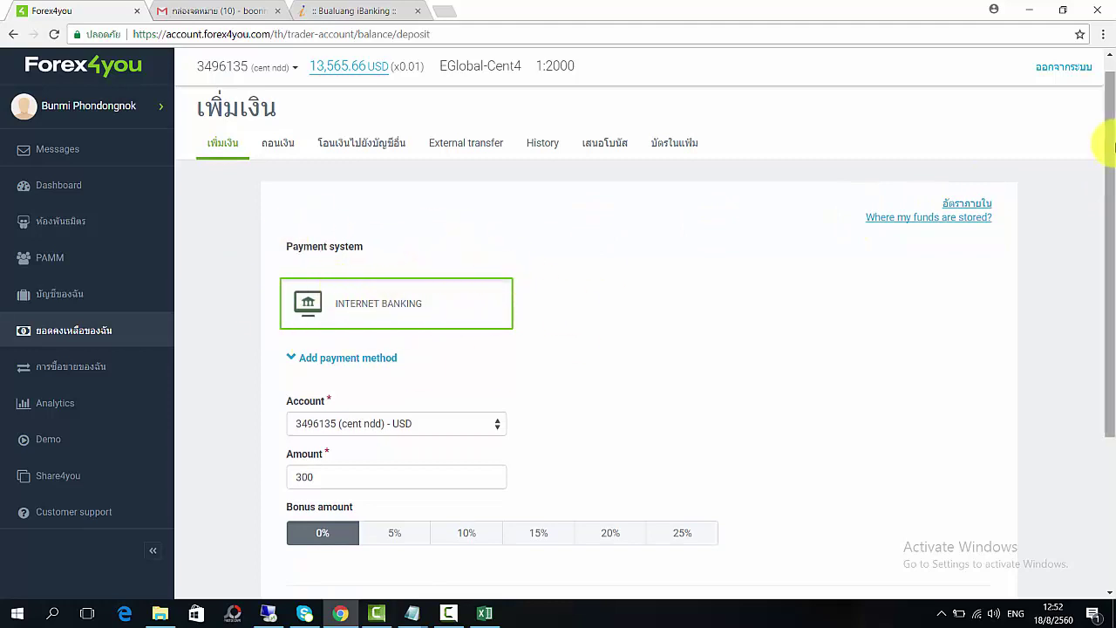
click(1111, 67)
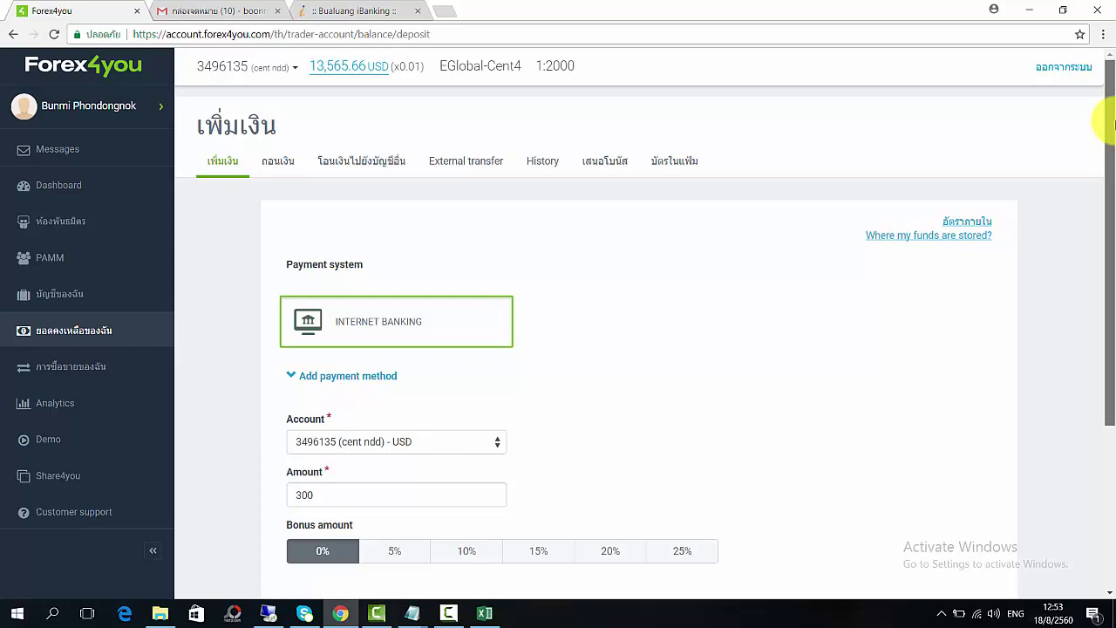
drag(1105, 117, 1104, 192)
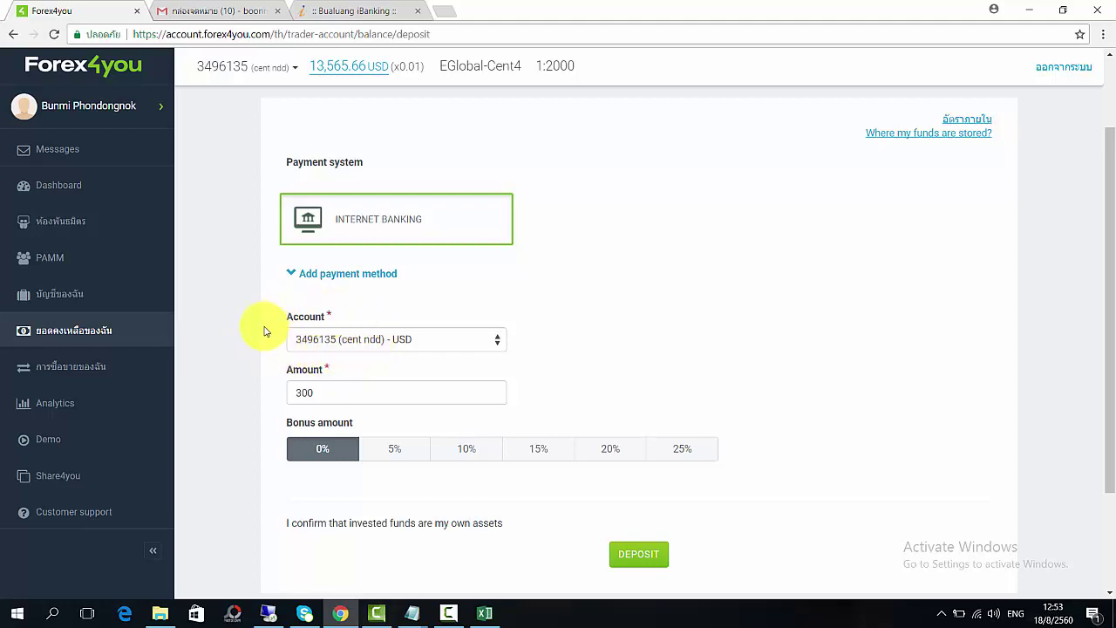
drag(1104, 236, 1114, 171)
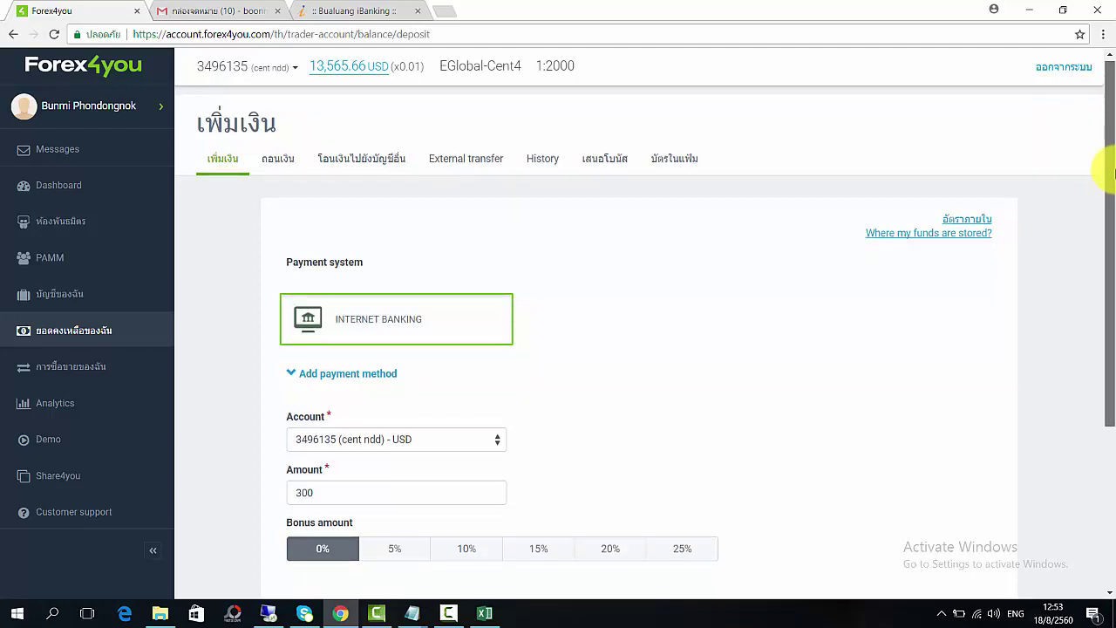
drag(1114, 173, 1114, 227)
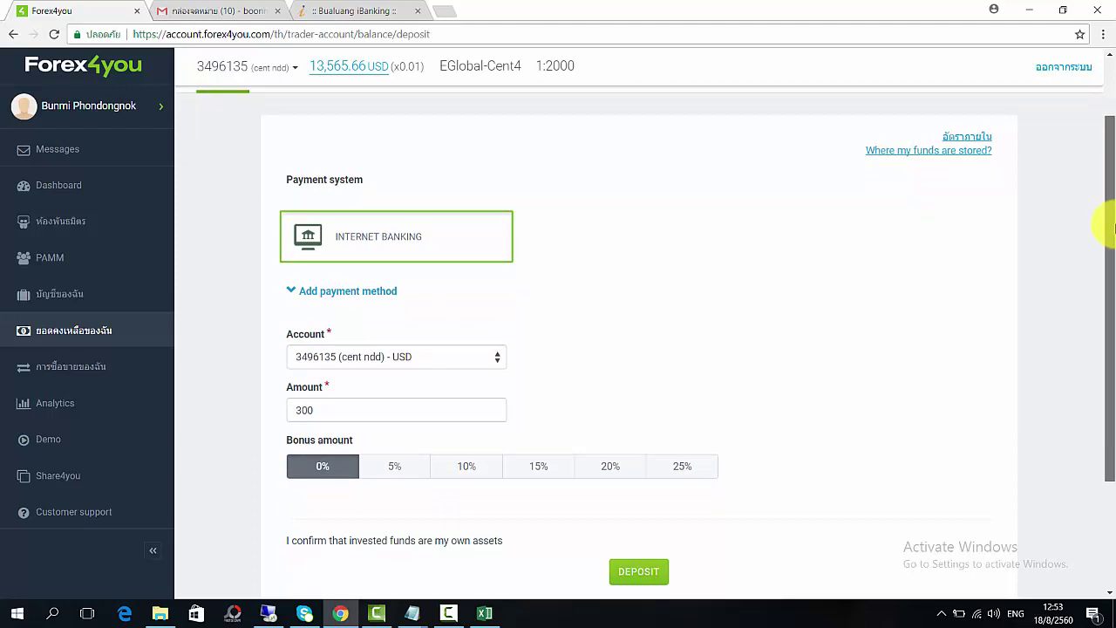
drag(1115, 229, 1115, 253)
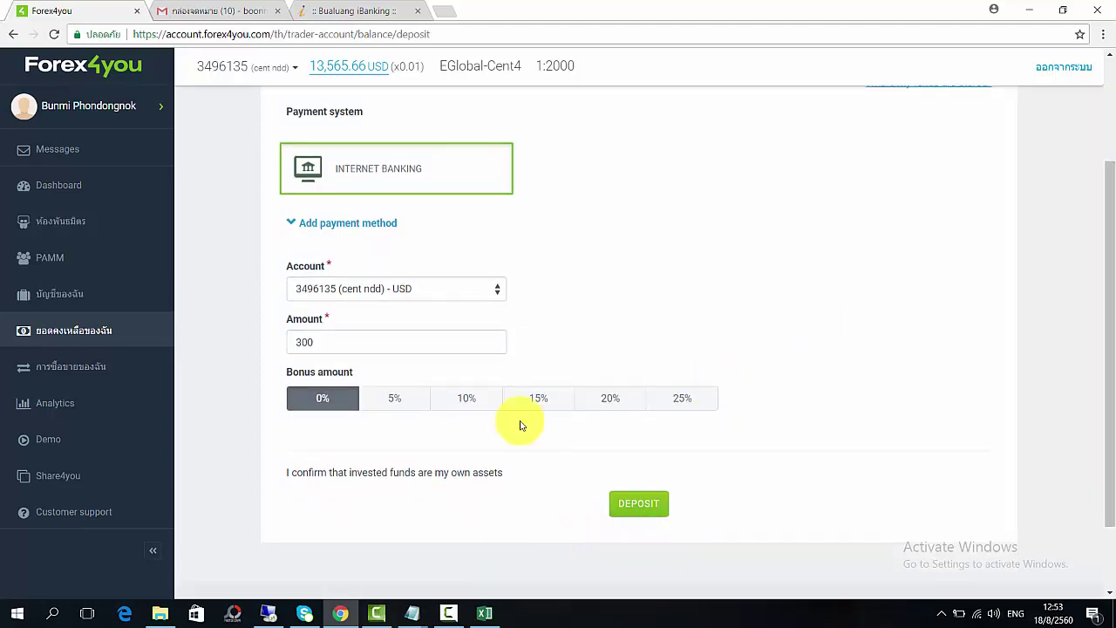
click(643, 508)
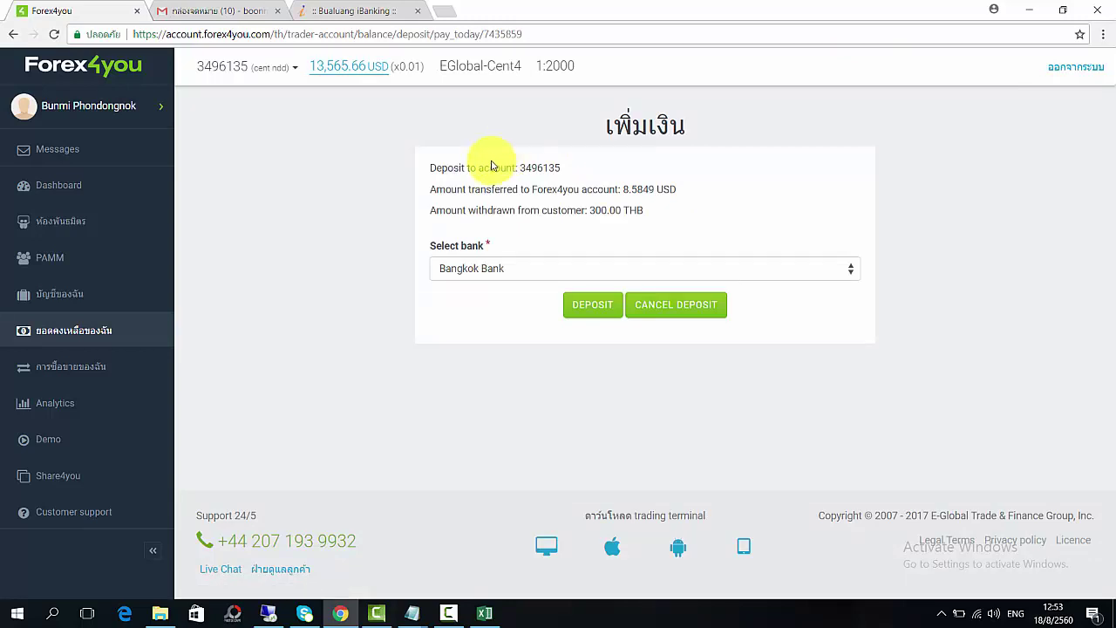
- Keep Bangkok Bank as the paying bank for the 300.00 THB deposit and confirm it
drag(589, 211, 631, 210)
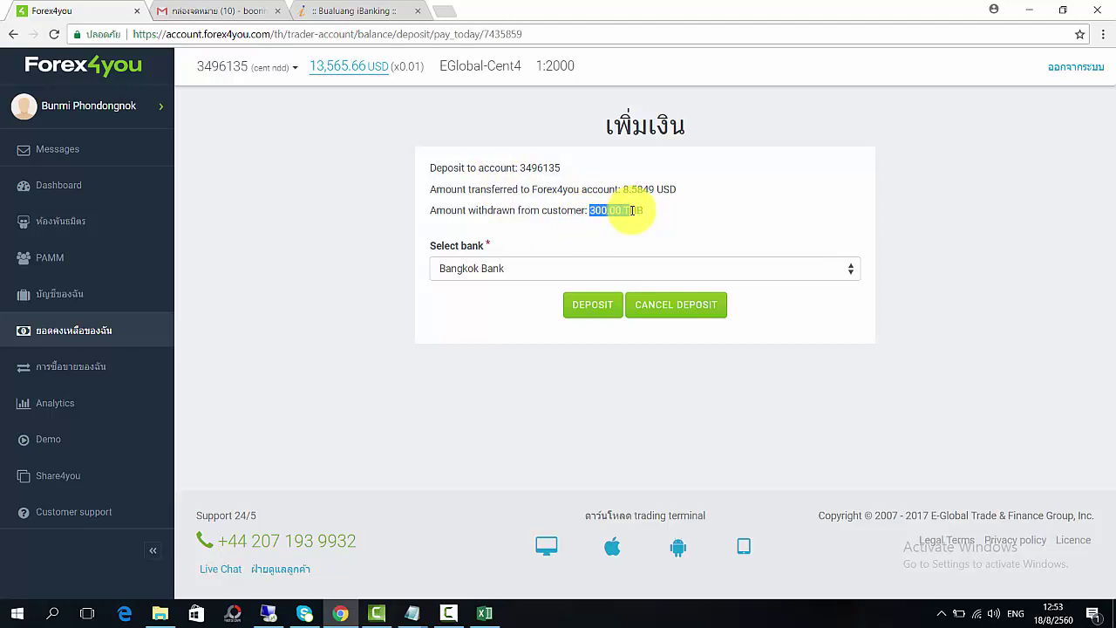
click(598, 270)
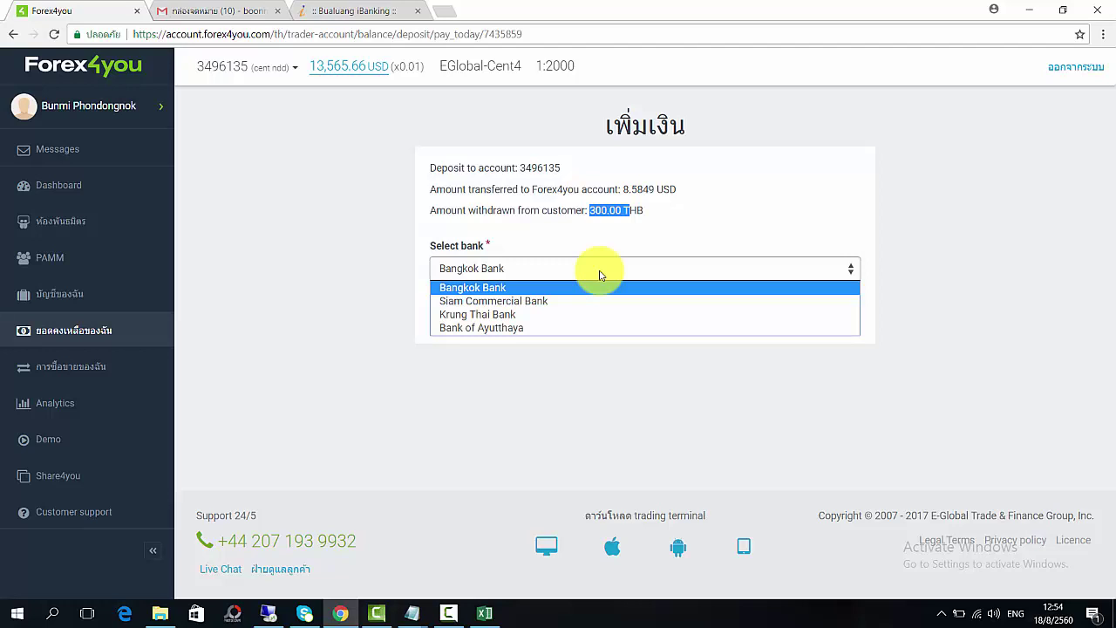
click(661, 189)
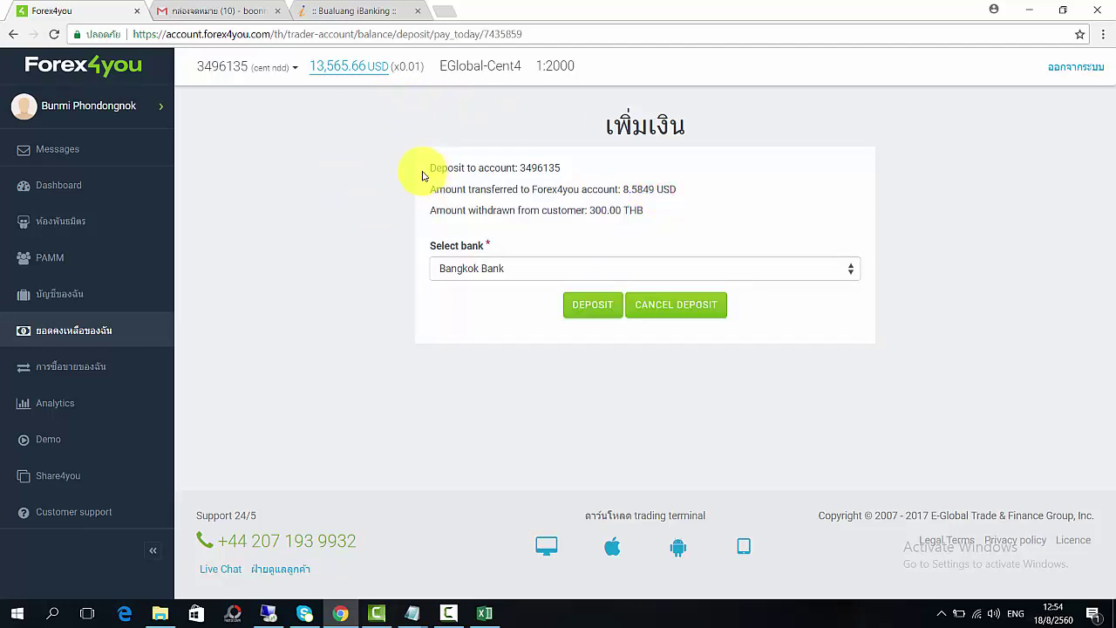
click(503, 269)
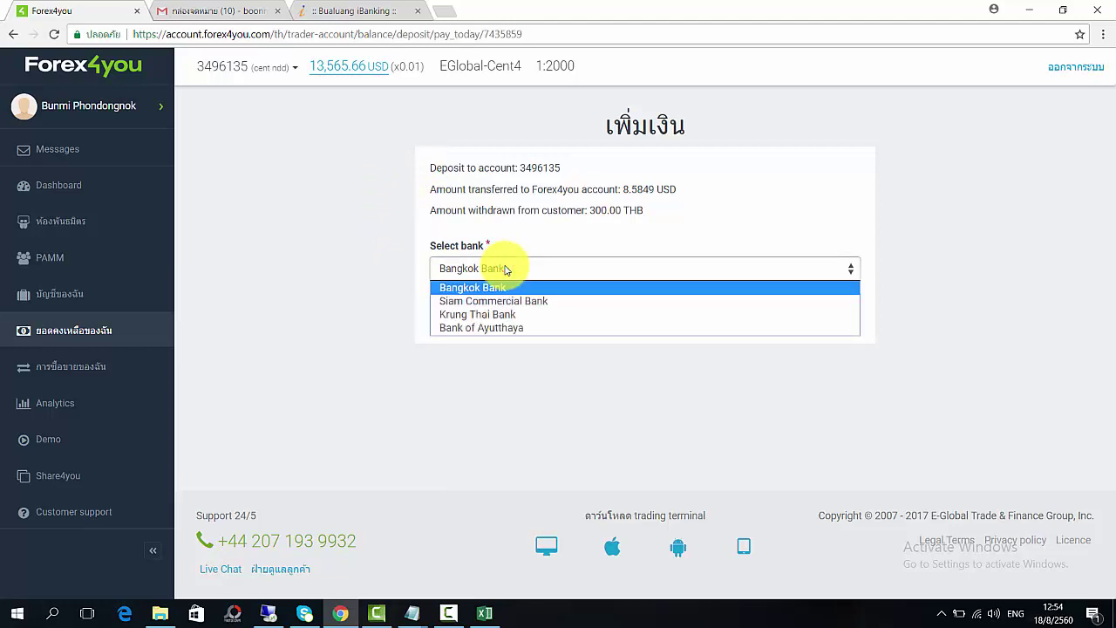
click(362, 244)
click(556, 273)
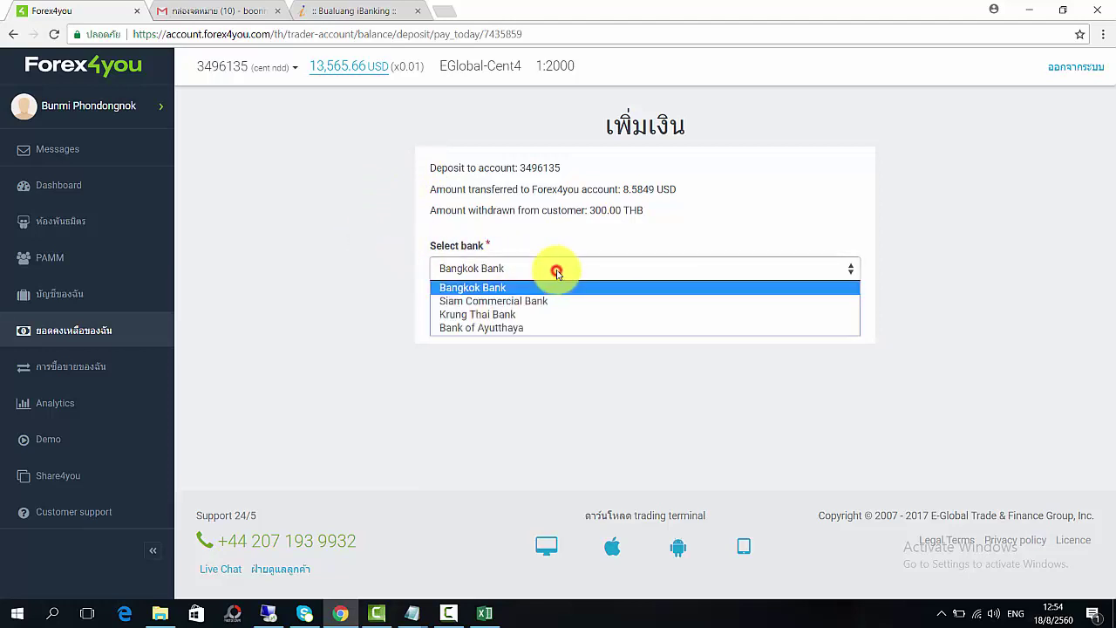
click(337, 266)
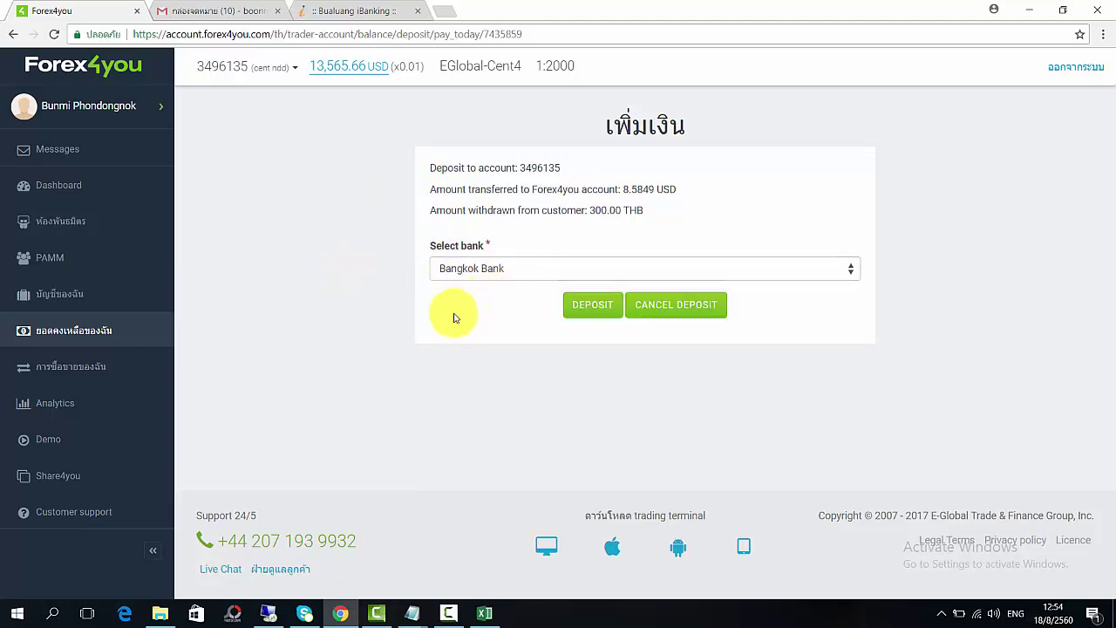
click(596, 315)
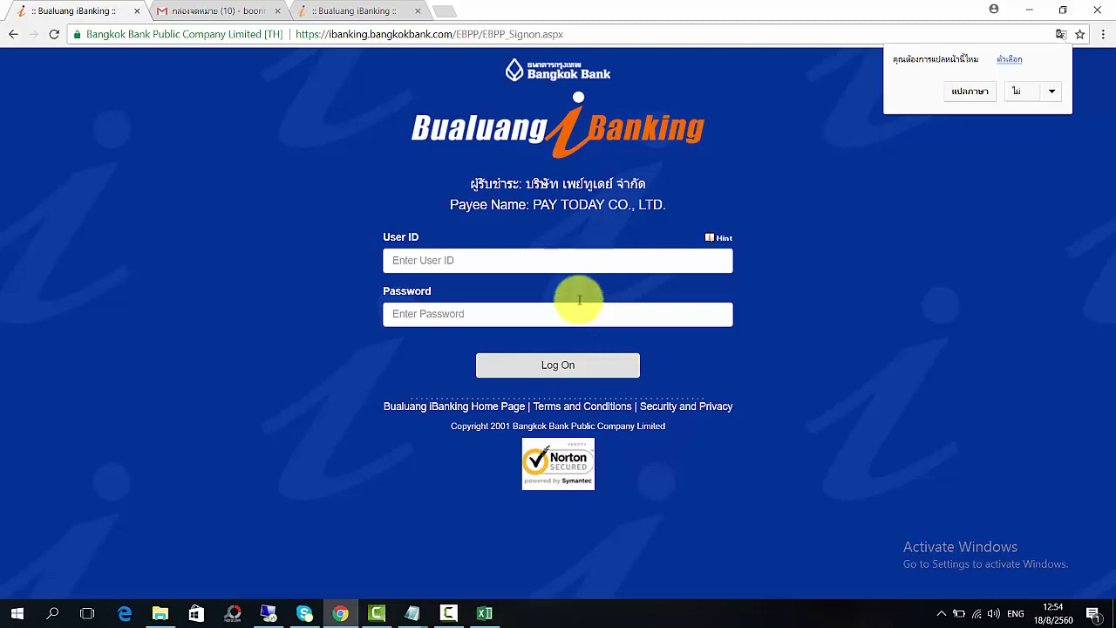
- Log on to Bualuang iBanking with the online banking user ID and password
click(439, 262)
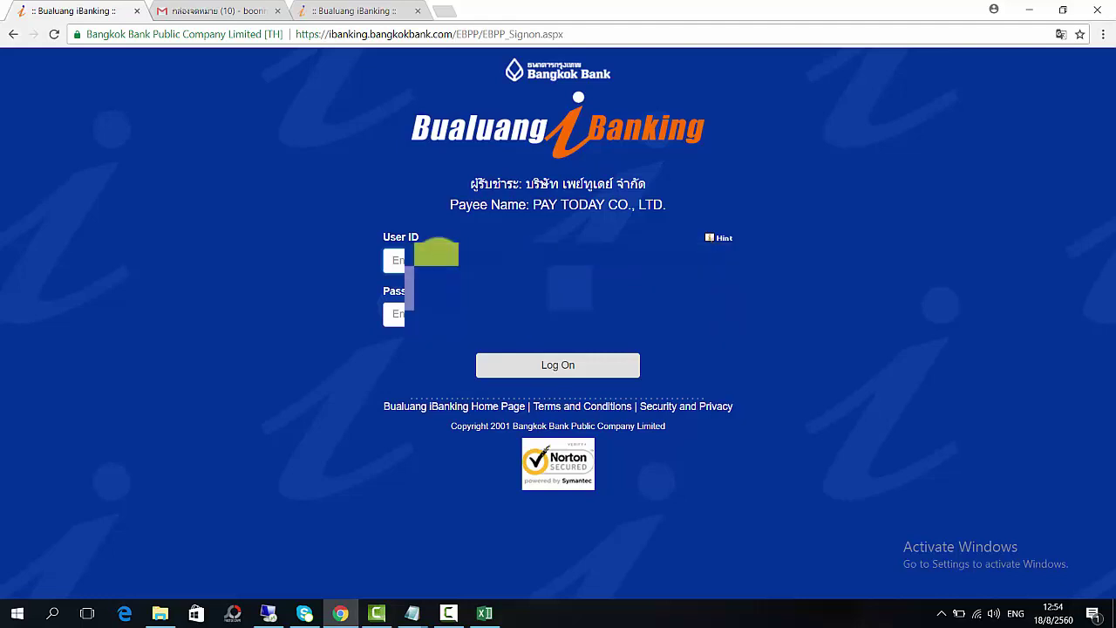
text(24)
click(436, 321)
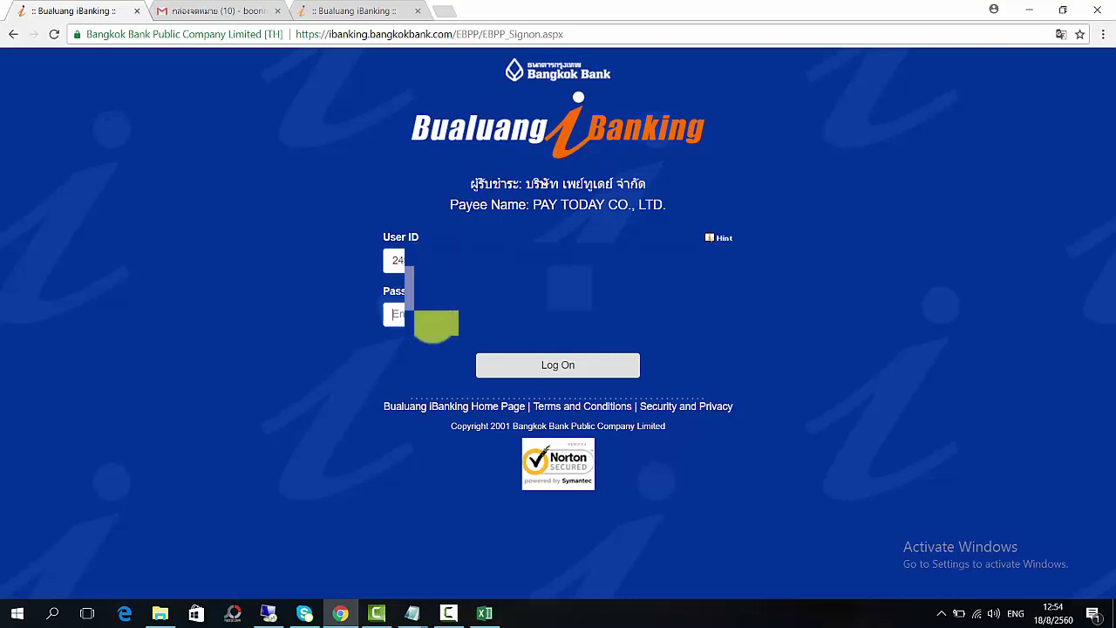
text(***)
click(545, 371)
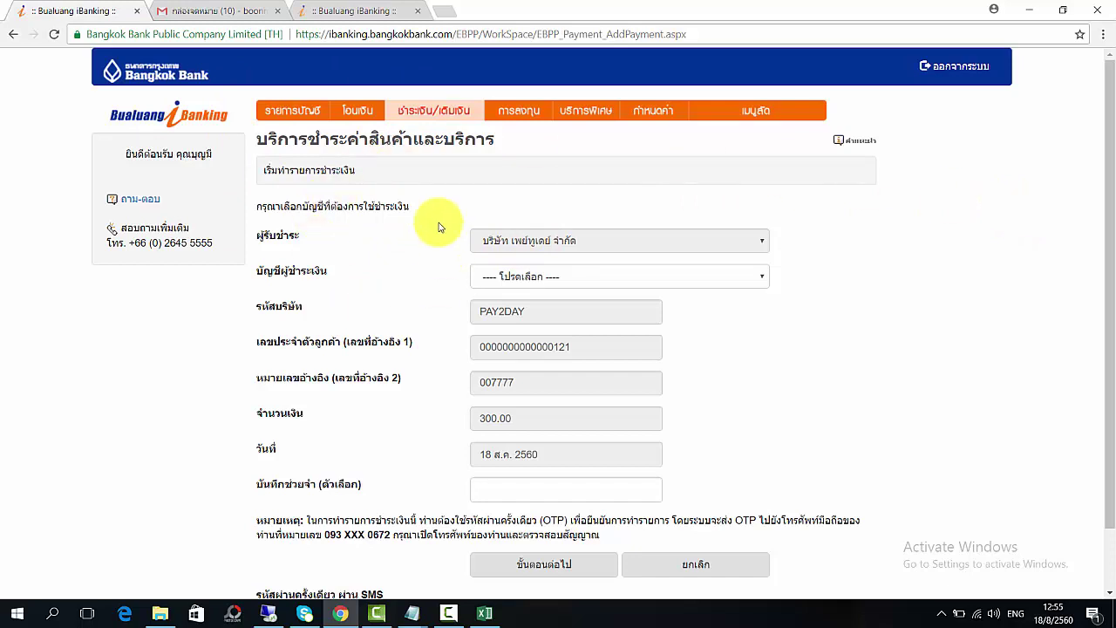
- Choose the payer account for the 300.00 PAY2DAY bill payment and continue to the review page
click(614, 276)
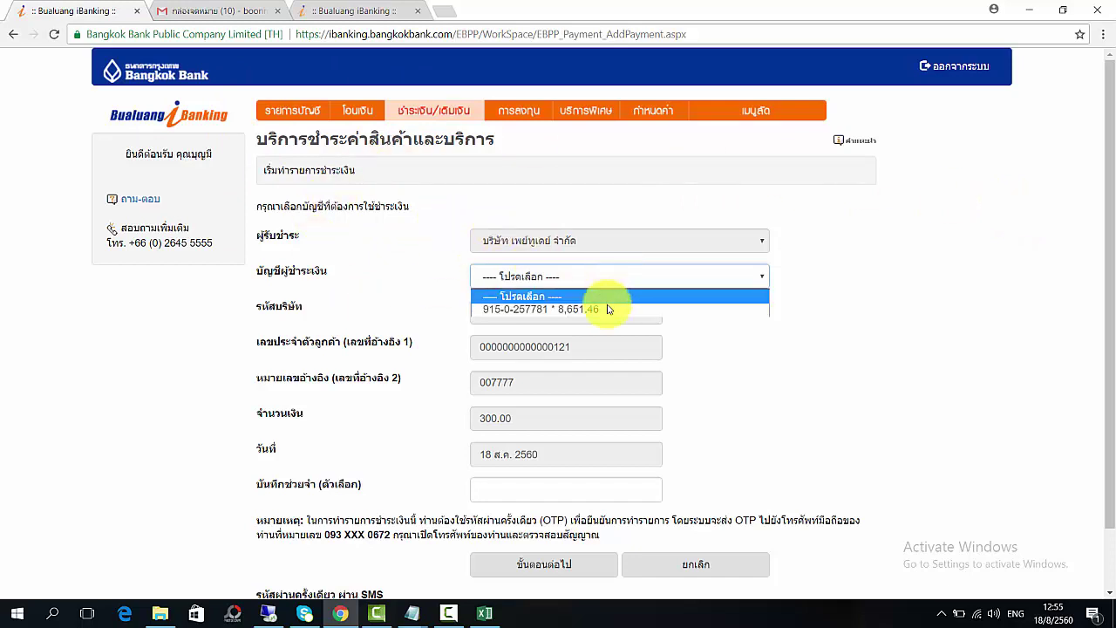
click(608, 311)
click(524, 276)
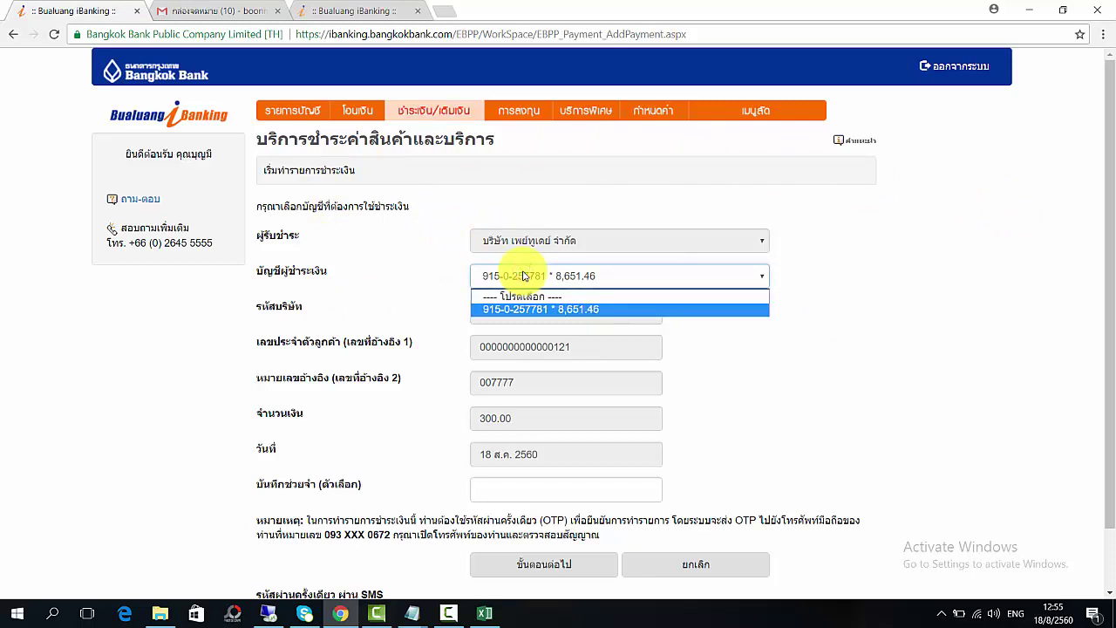
click(432, 273)
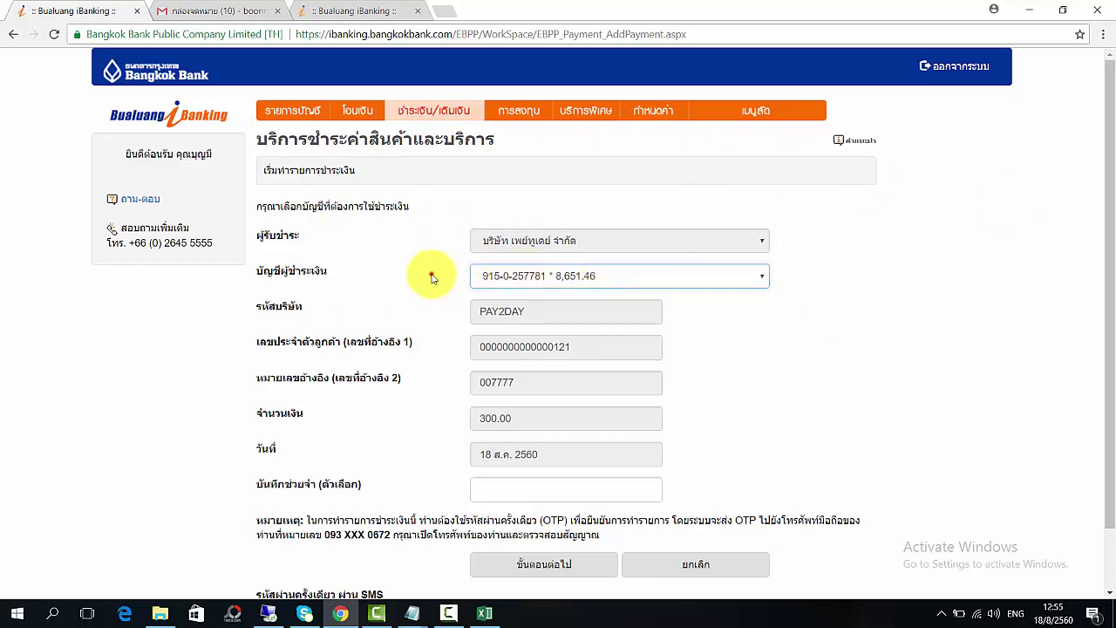
click(560, 287)
click(559, 305)
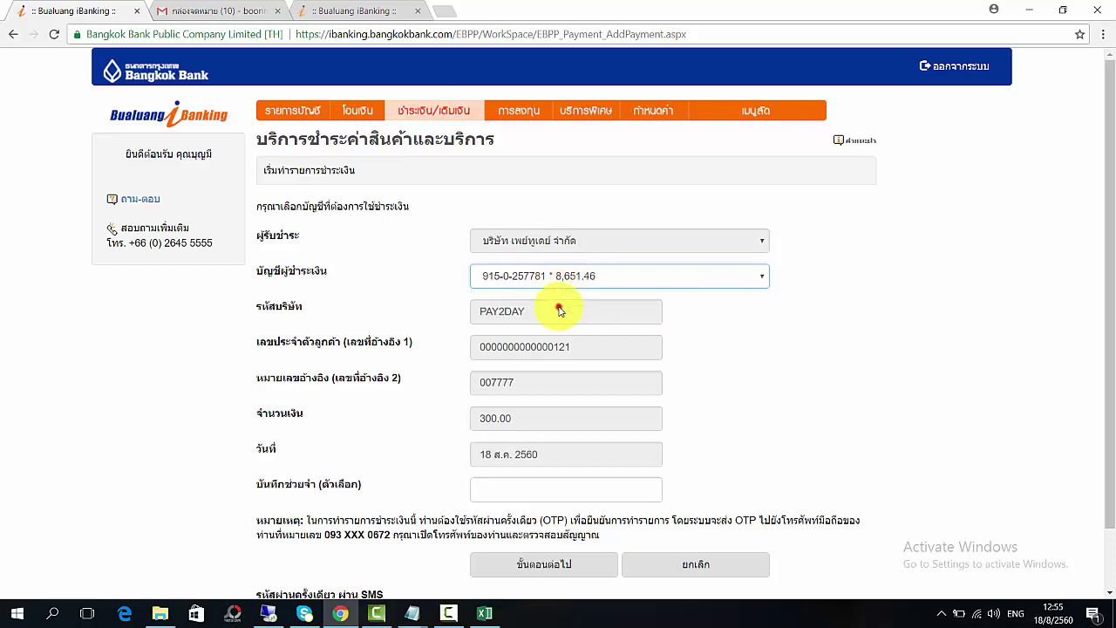
click(874, 339)
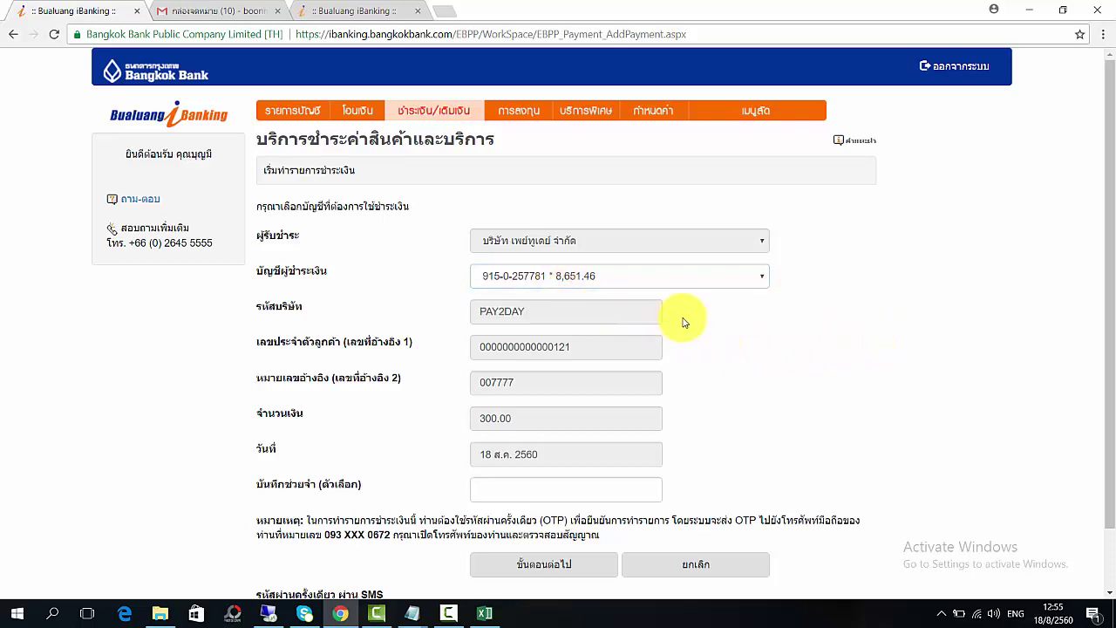
scroll(689, 329, down, 1)
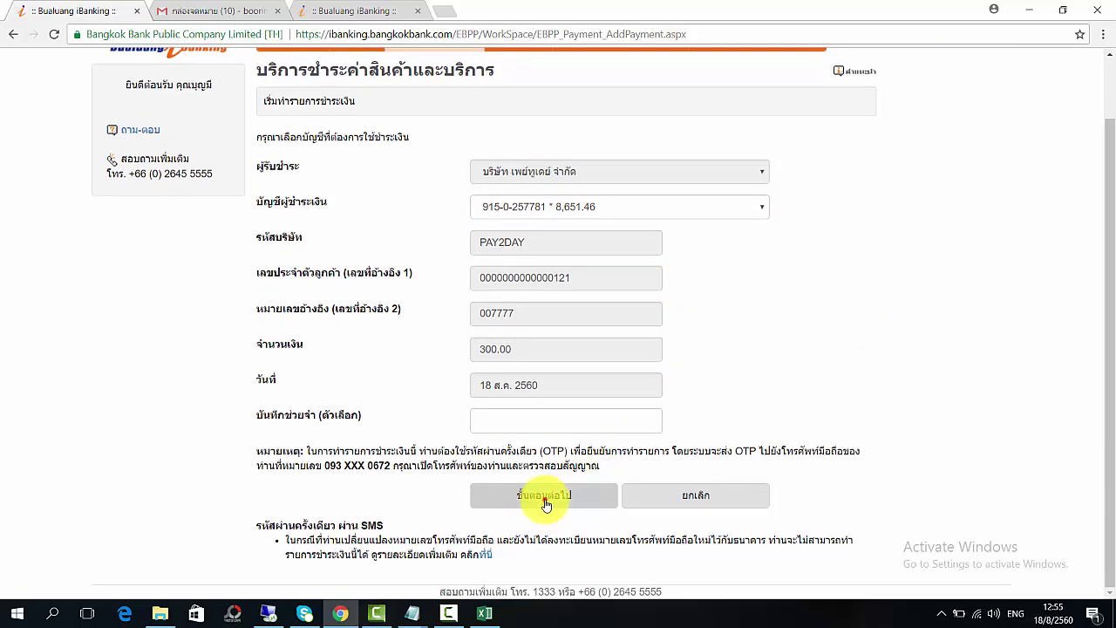
click(544, 495)
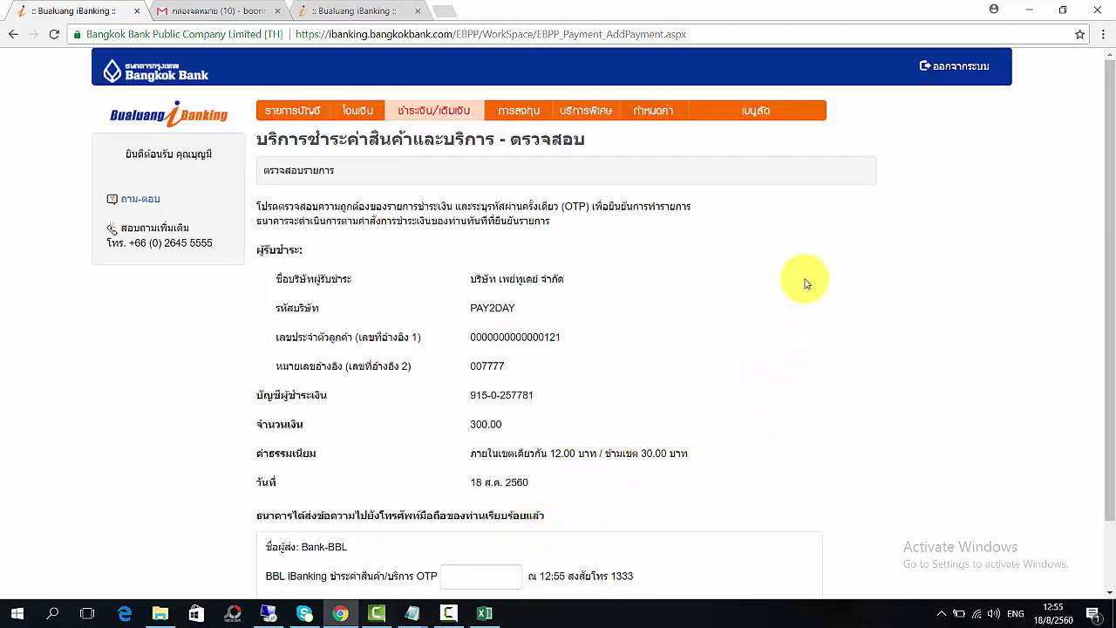
- Enter the SMS one-time password and confirm the 300.00 baht payment to PAY2DAY
drag(1111, 200, 1112, 269)
click(492, 498)
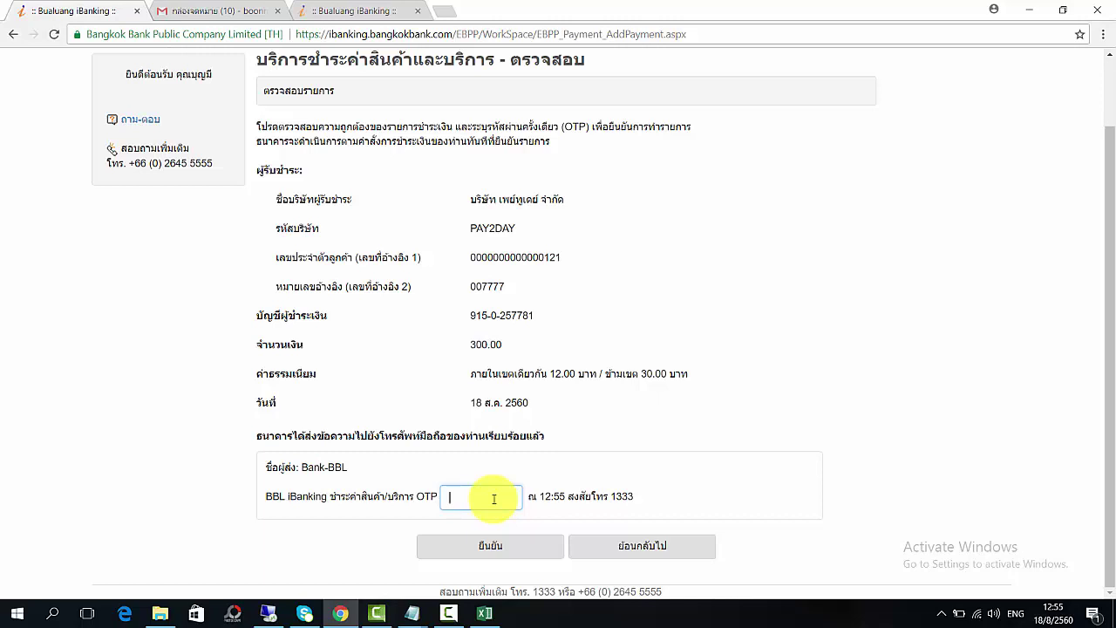
scroll(283, 535, up, 2)
click(486, 558)
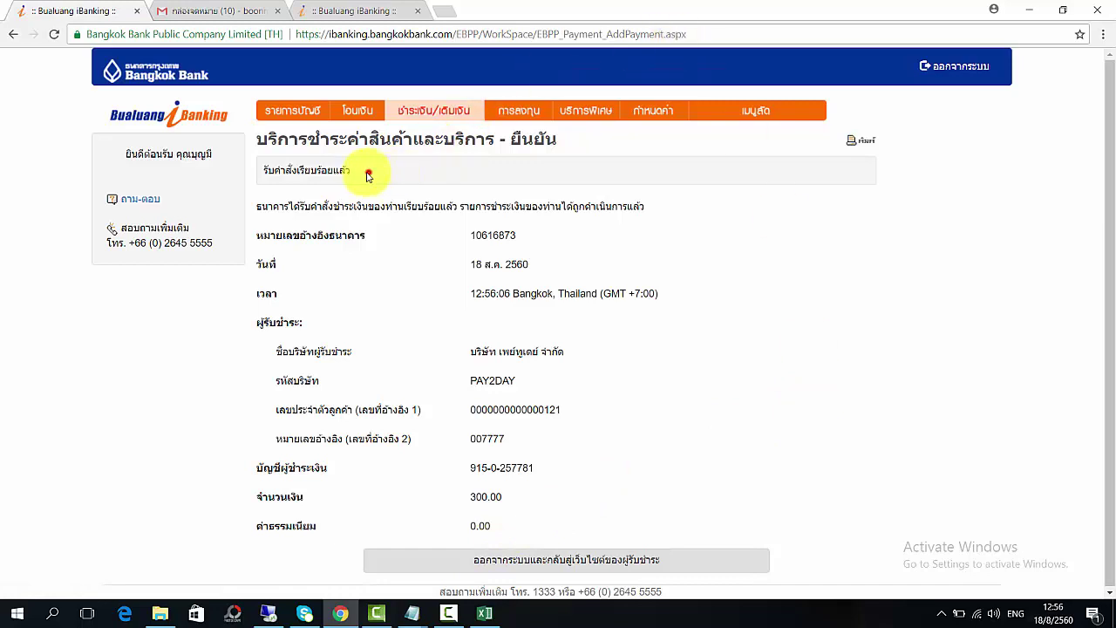
- Review the receipt, switch PhotoScape to its Editor, then log out and return to Forex4you
drag(367, 171, 258, 179)
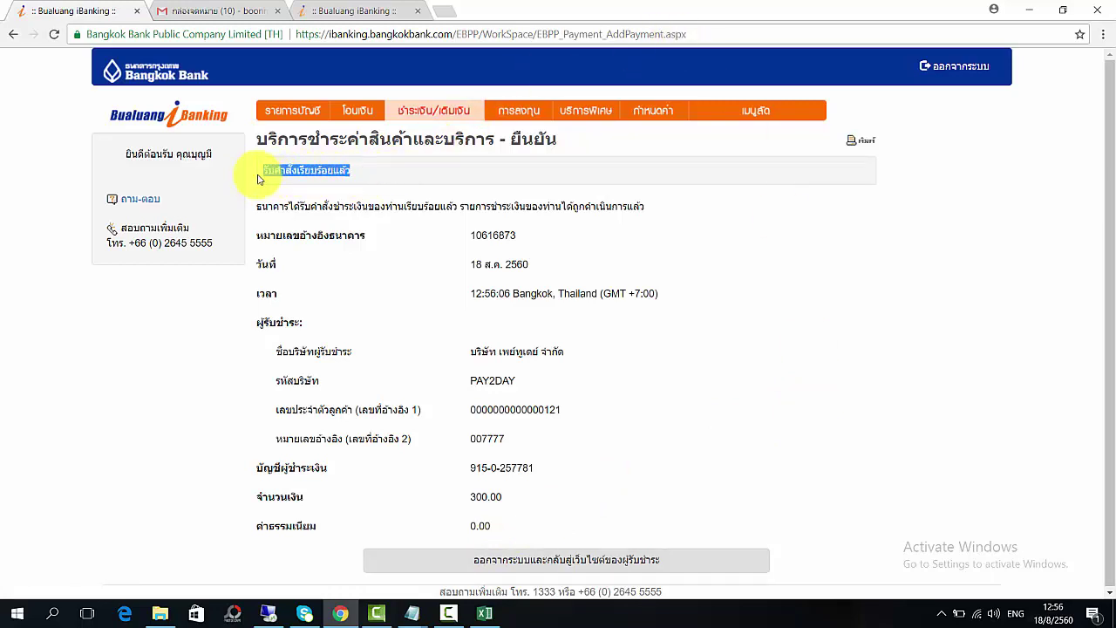
click(413, 171)
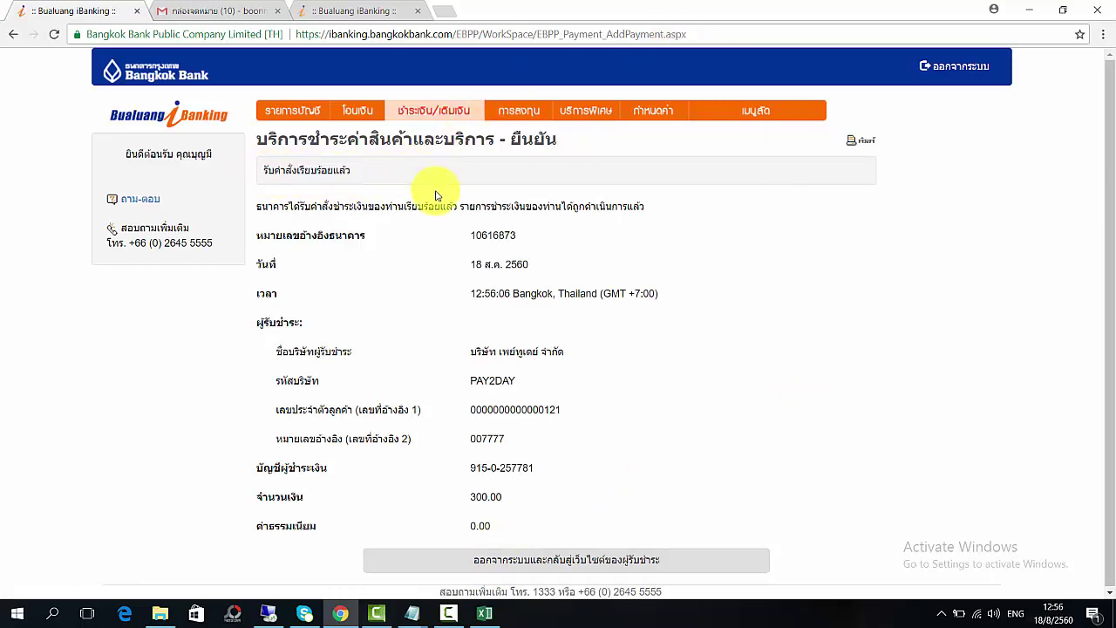
click(229, 616)
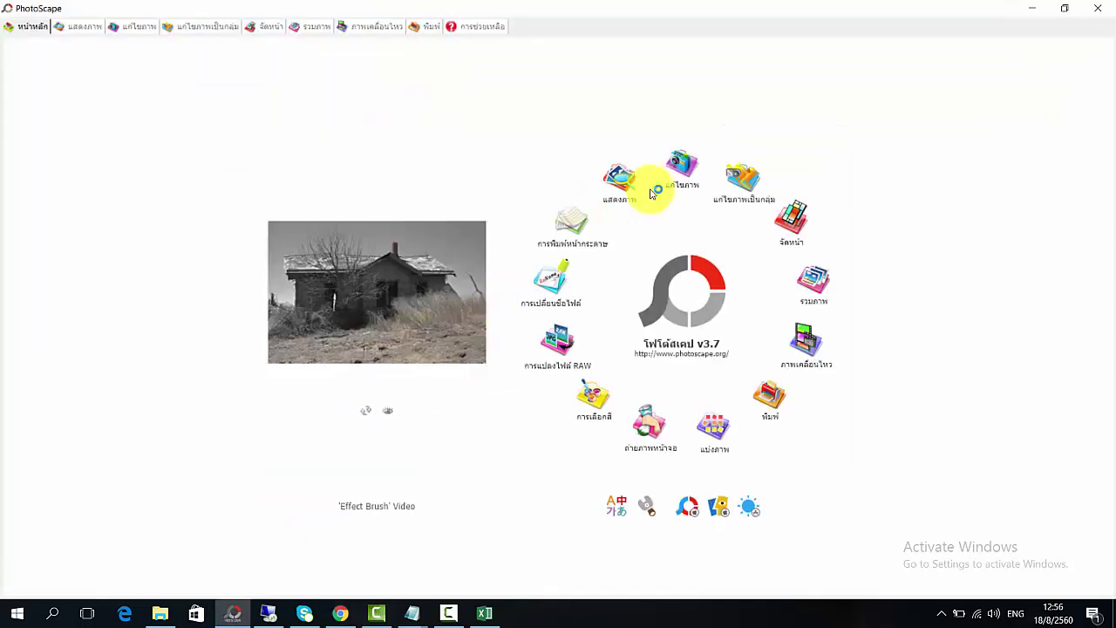
click(667, 182)
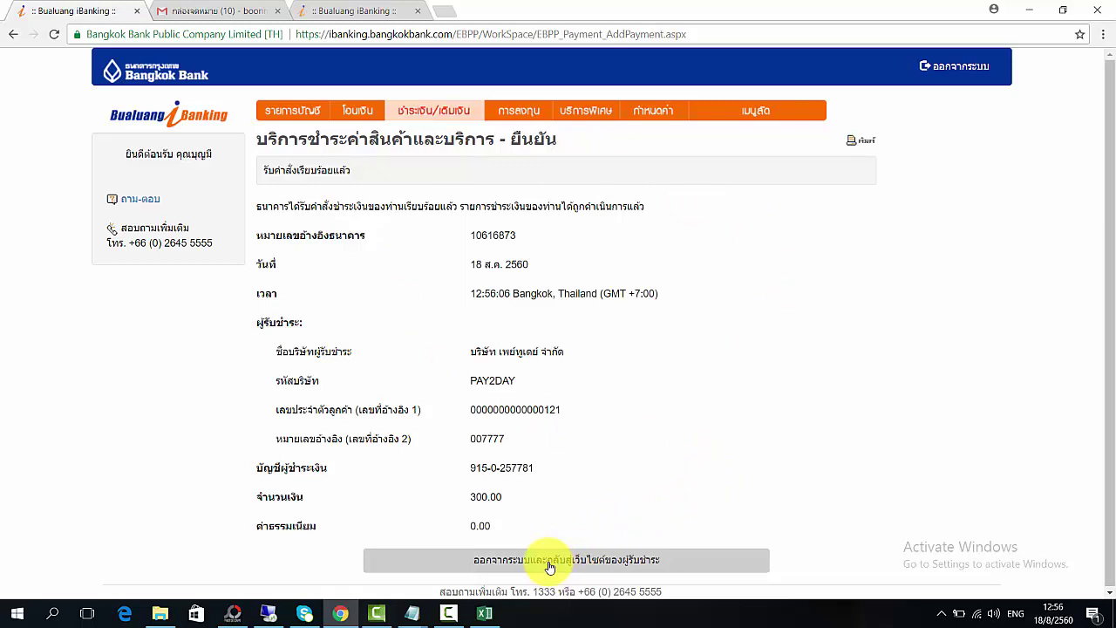
click(549, 559)
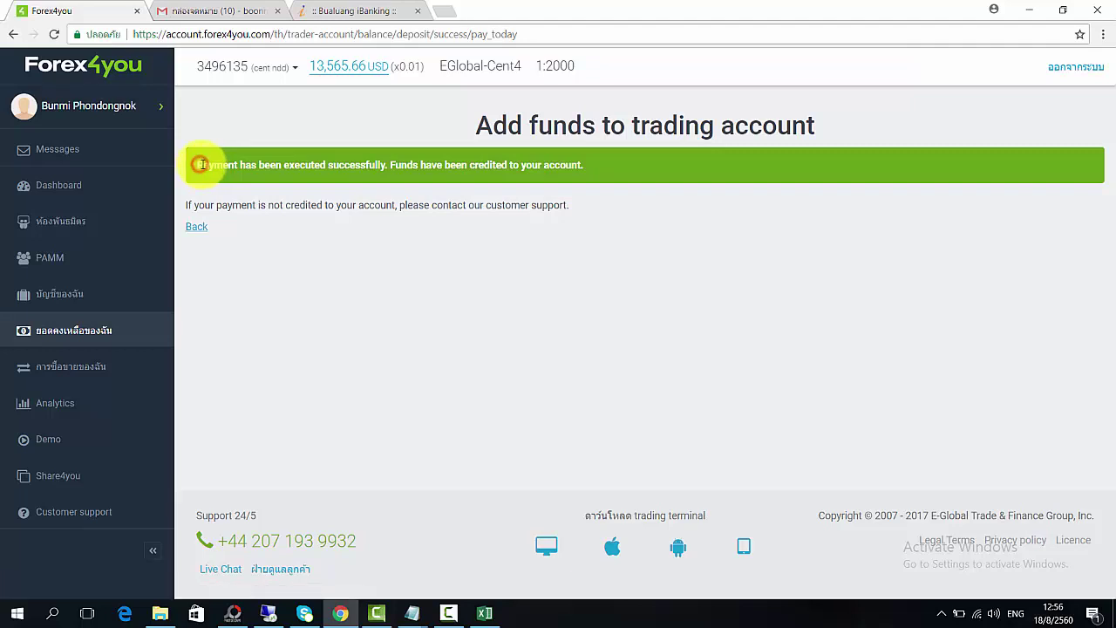
- Highlight the green payment-success banner on the Add funds page, then deselect it
drag(200, 164, 606, 169)
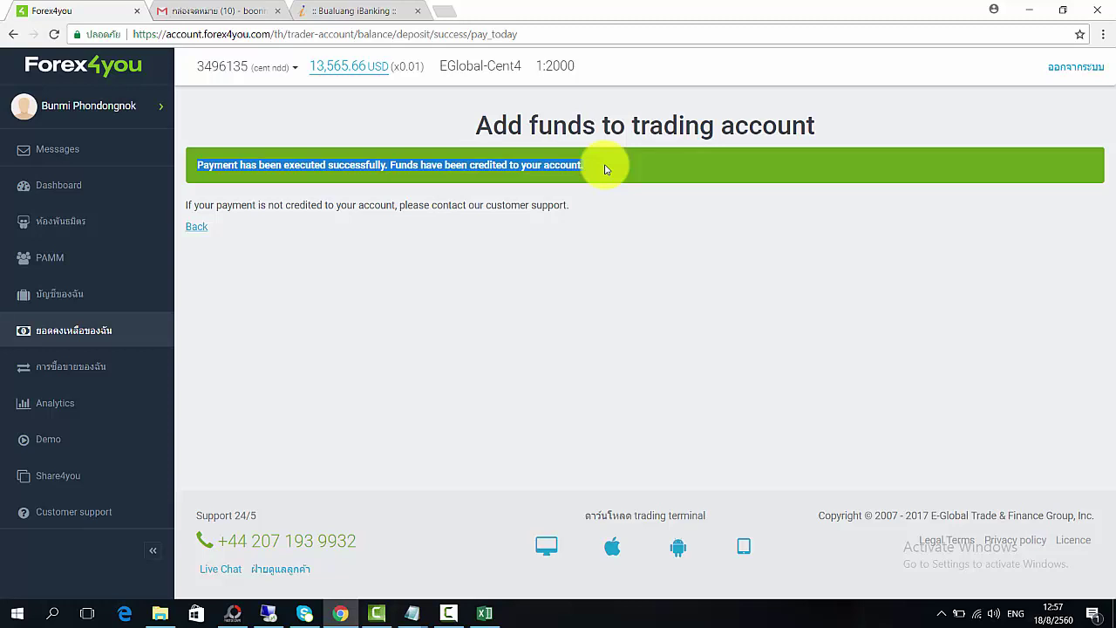
click(607, 170)
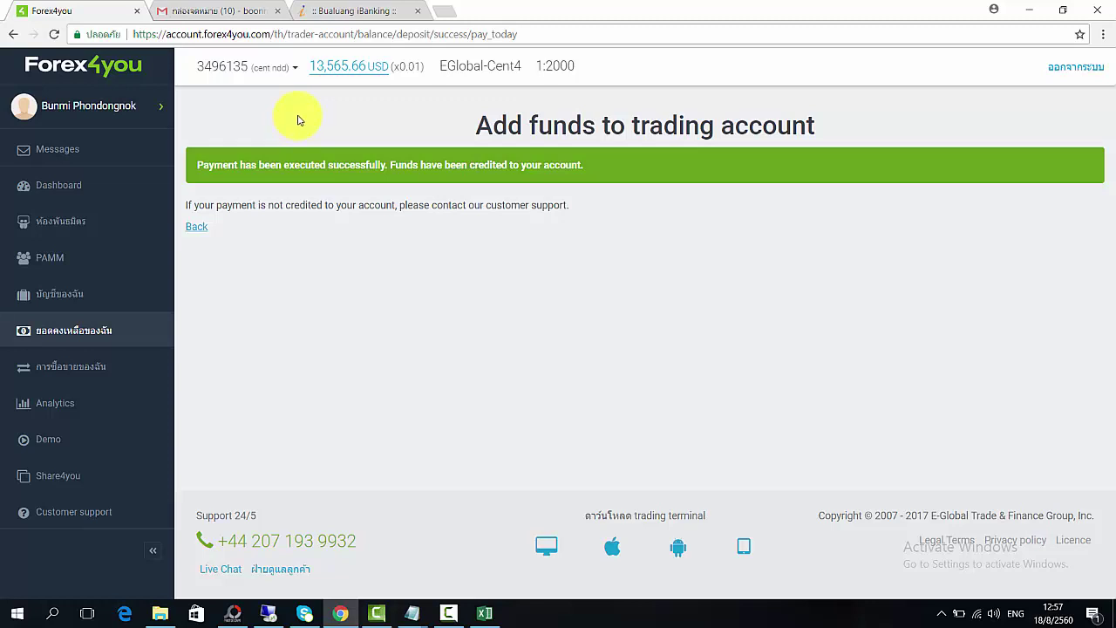
- Open the cent account's Internet Banking deposit form from My balance and enter 100000 as the amount
click(85, 340)
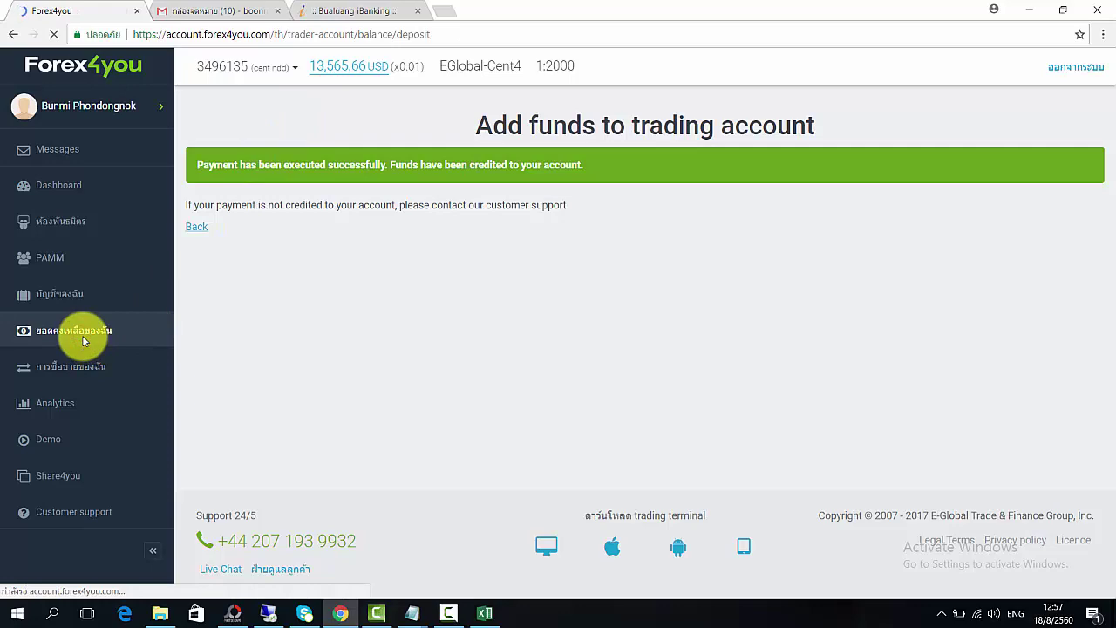
scroll(579, 287, down, 3)
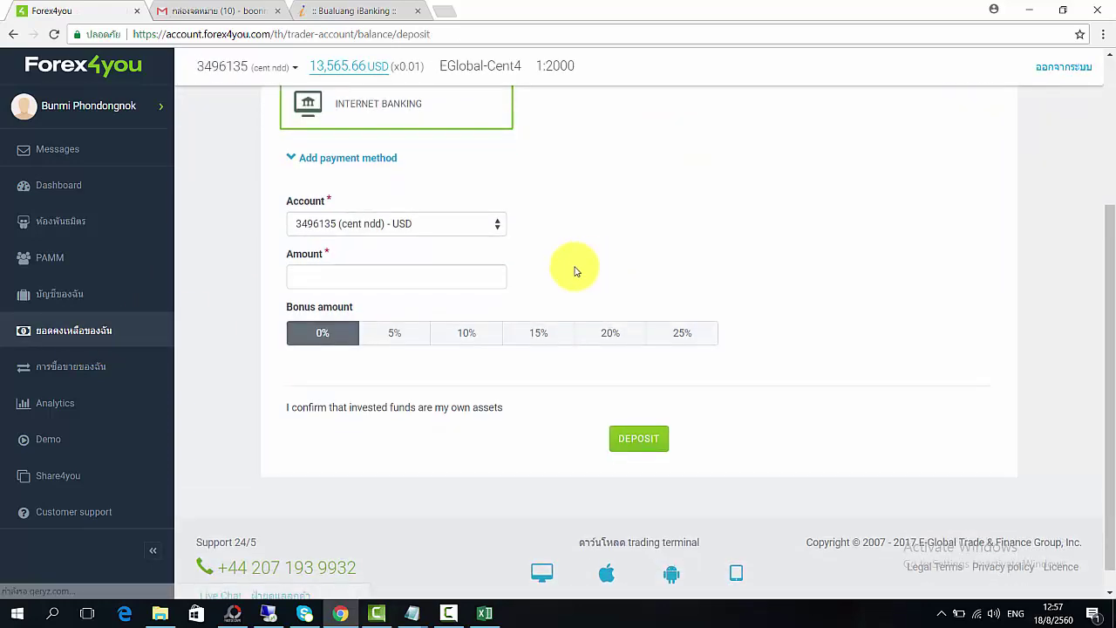
click(418, 279)
text(1)
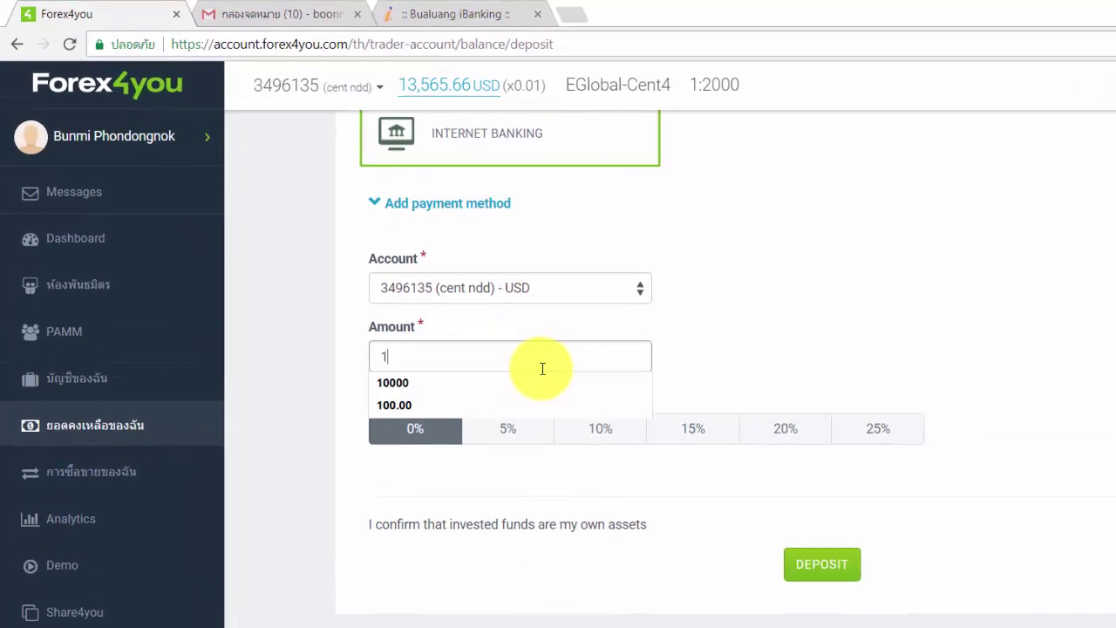
text(00000)
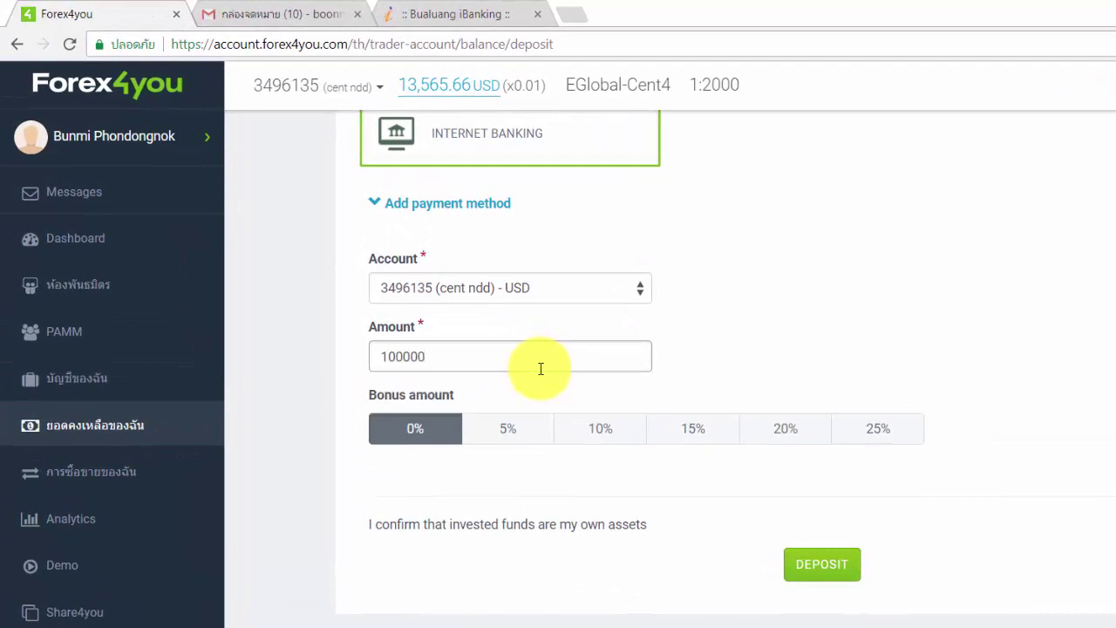
- Replace the deposit amount 100000 with 50000 and leave the Amount field
drag(444, 357, 320, 352)
key(BackSpace)
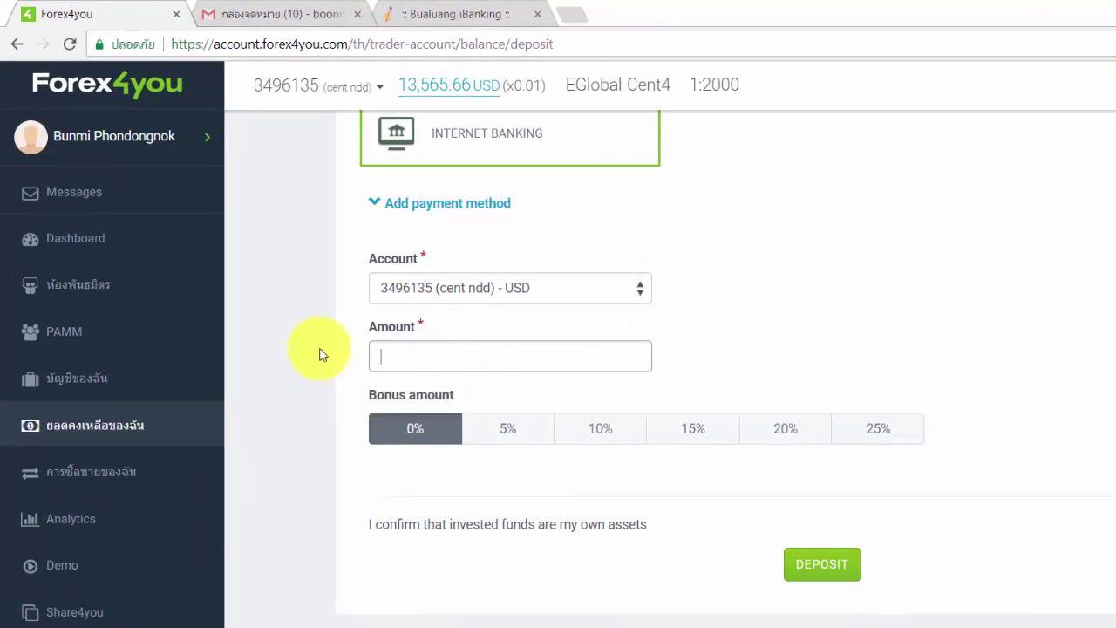
text(50000)
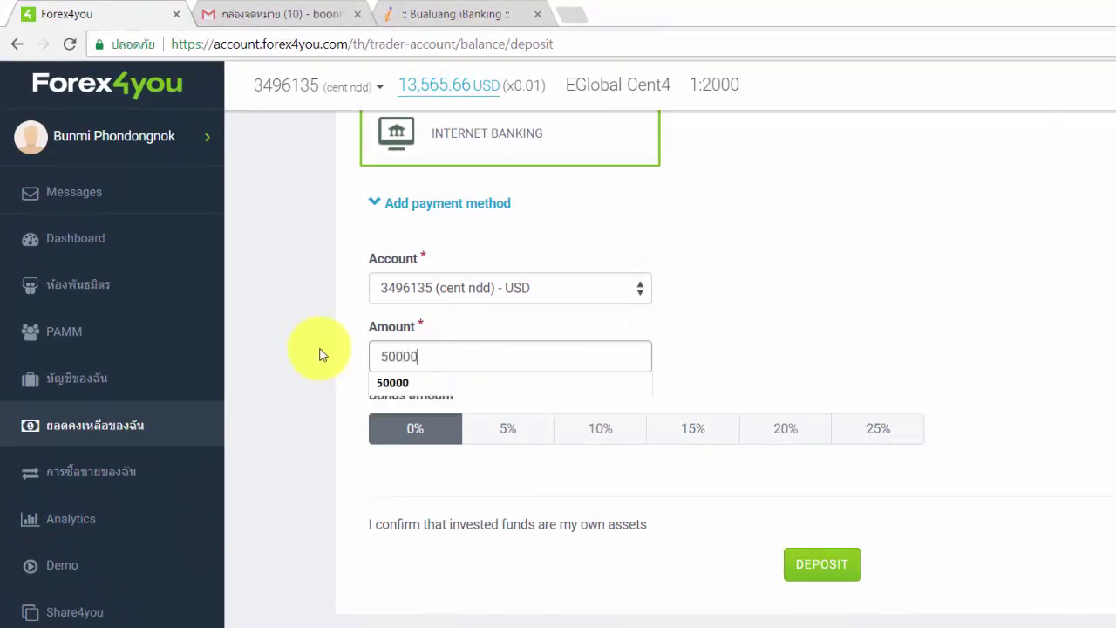
click(320, 352)
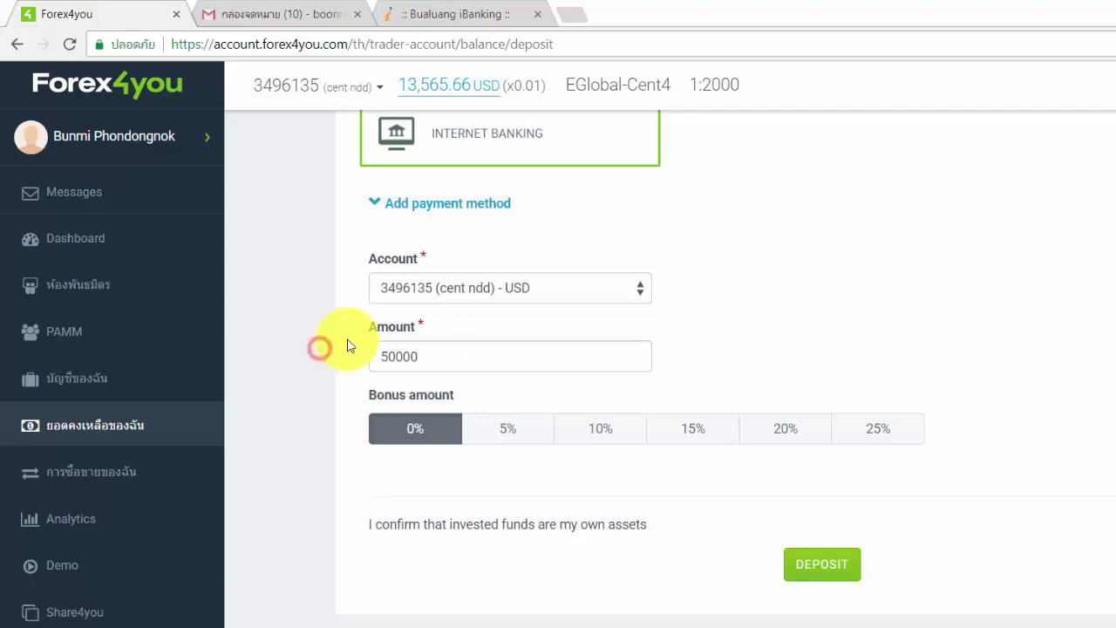
click(397, 355)
click(975, 275)
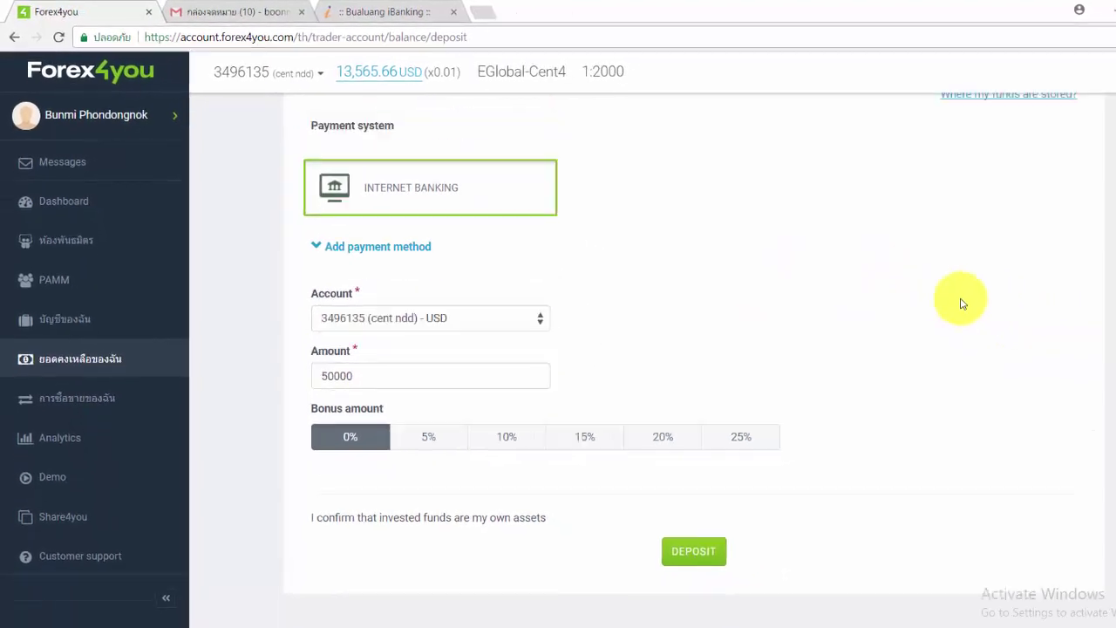
scroll(962, 303, down, 2)
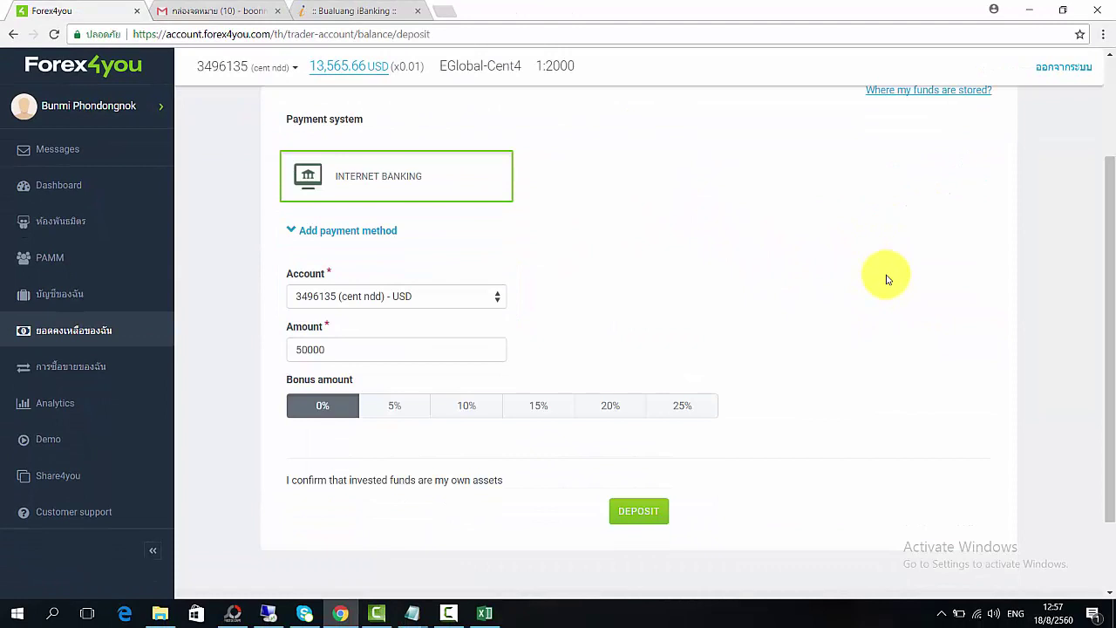
scroll(886, 286, up, 2)
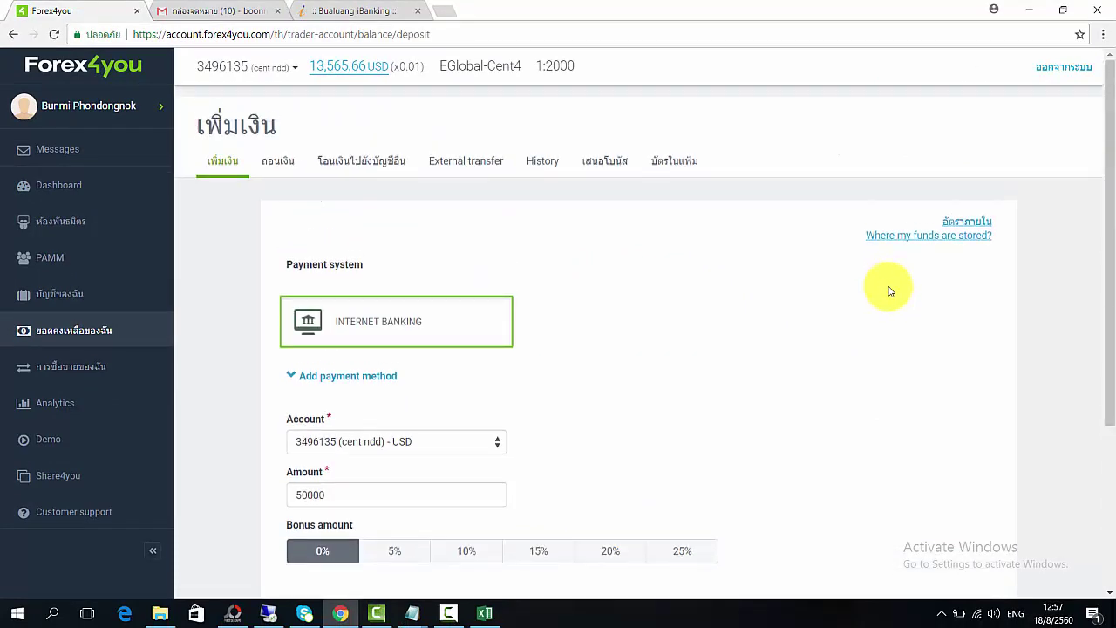
click(244, 619)
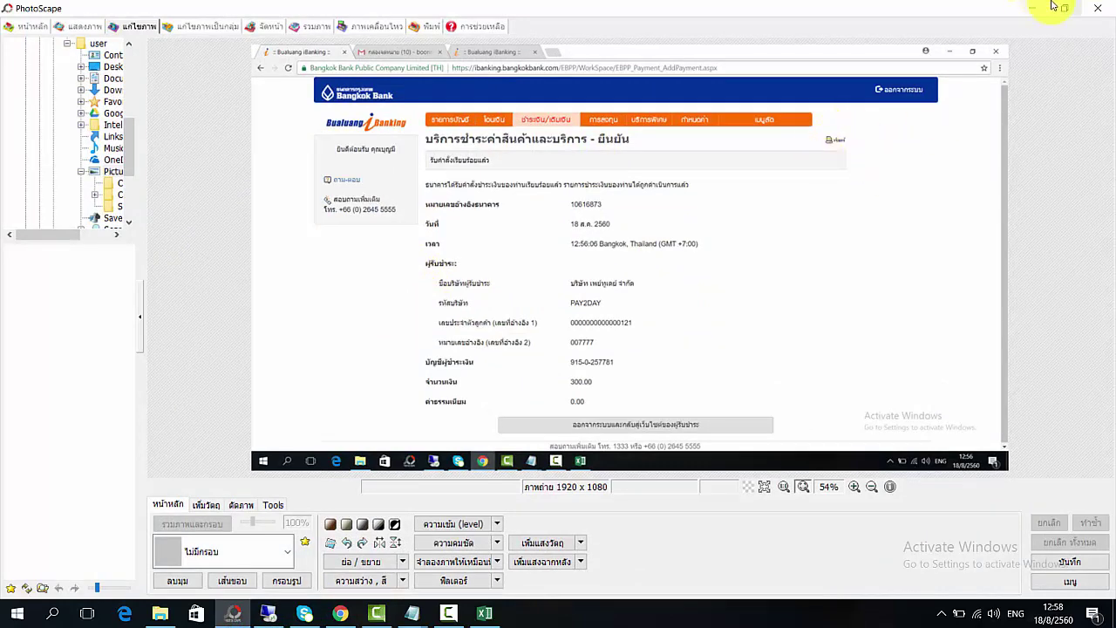
key(alt+Tab)
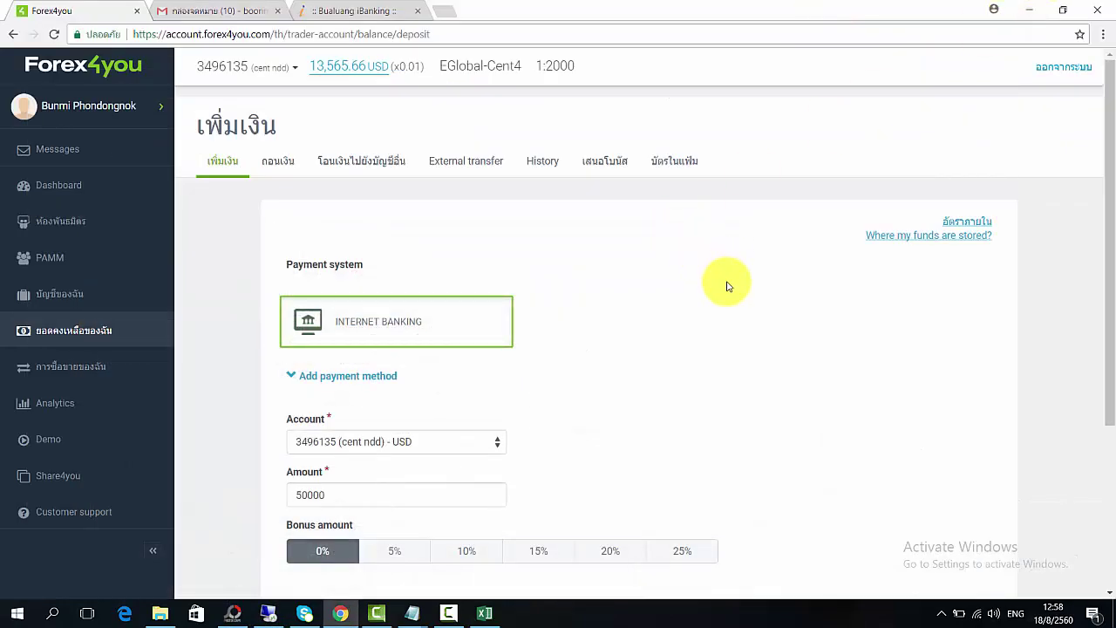